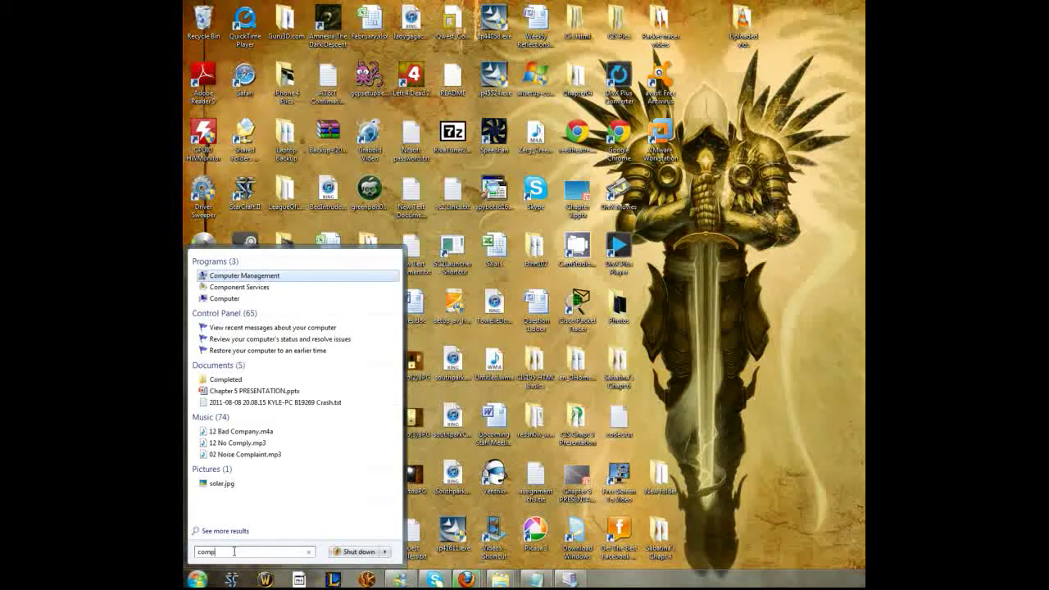
Step: Launch compmgmt.msc and enlarge the Computer Management window to cover most of the desktop
text(mgmt)
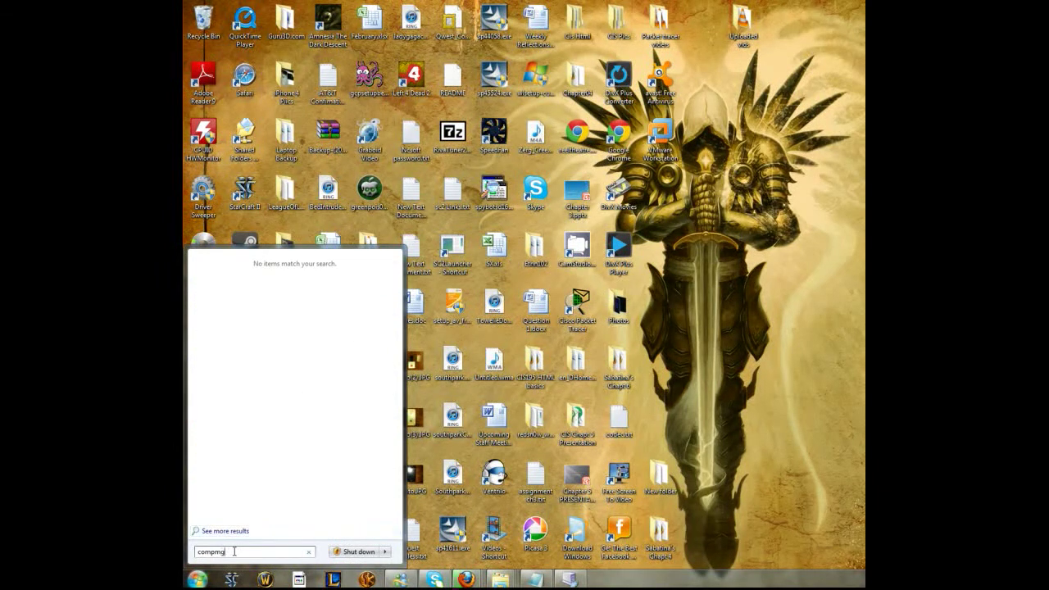
text(.msc)
key(Return)
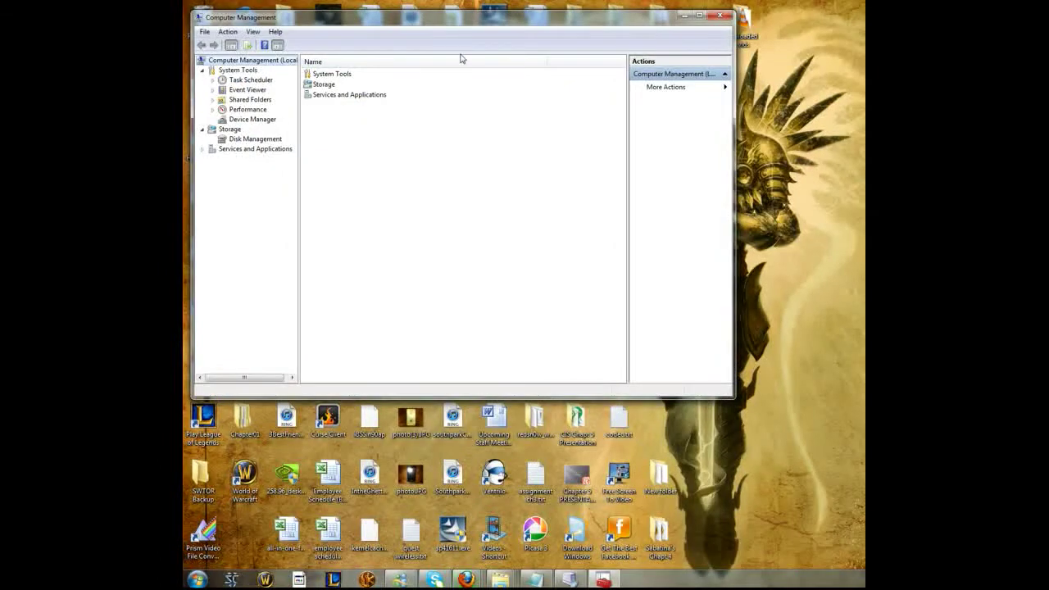
mouse_move(451, 23)
mouse_down()
mouse_move(474, 42)
mouse_move(484, 78)
mouse_move(472, 38)
mouse_move(447, 21)
mouse_up()
drag(742, 400, 839, 555)
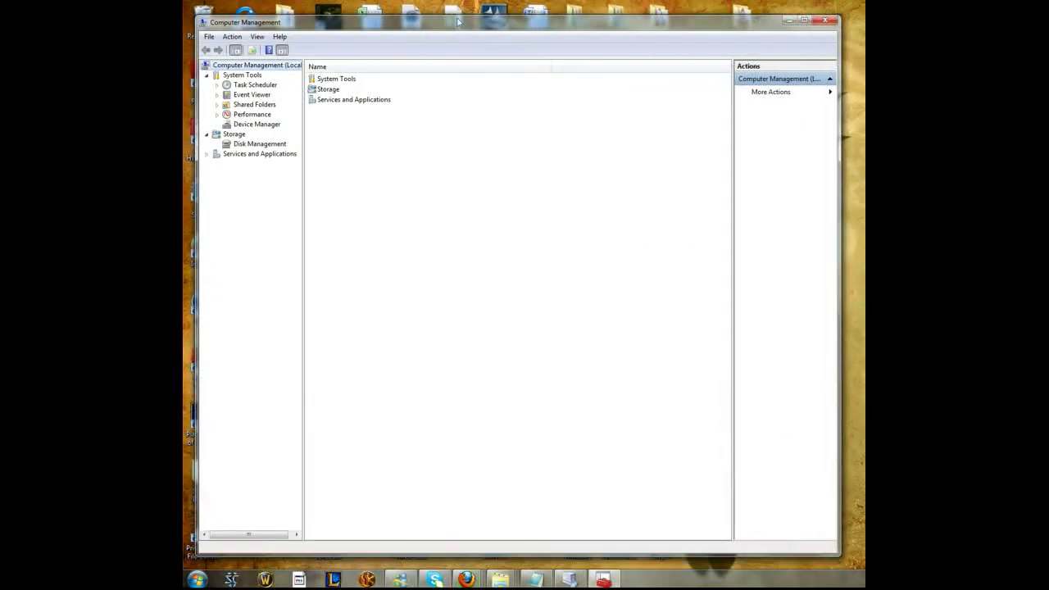
drag(457, 20, 459, 9)
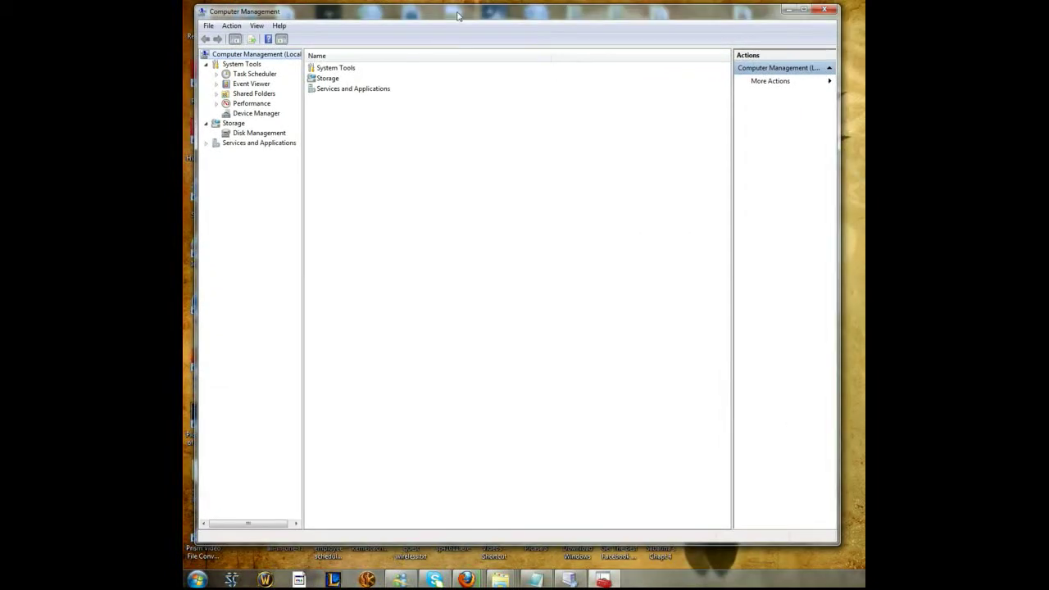
Step: Open the Task Scheduler summary and review its list of active tasks
click(245, 75)
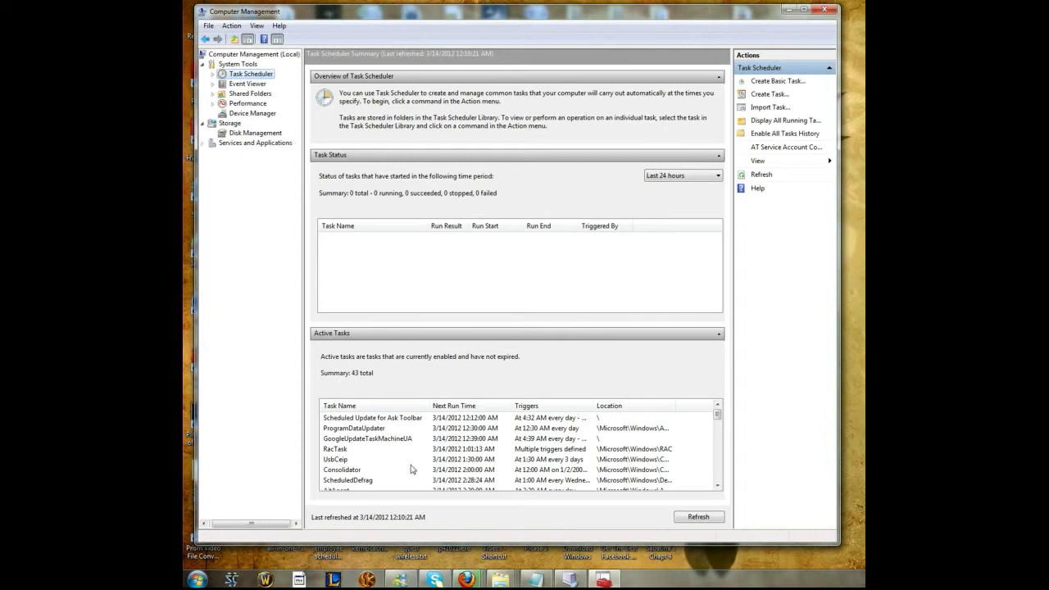
mouse_move(717, 415)
mouse_down()
mouse_move(720, 477)
mouse_move(728, 410)
mouse_up()
Step: Start creating a basic task named defrag and give it a monthly trigger
click(776, 82)
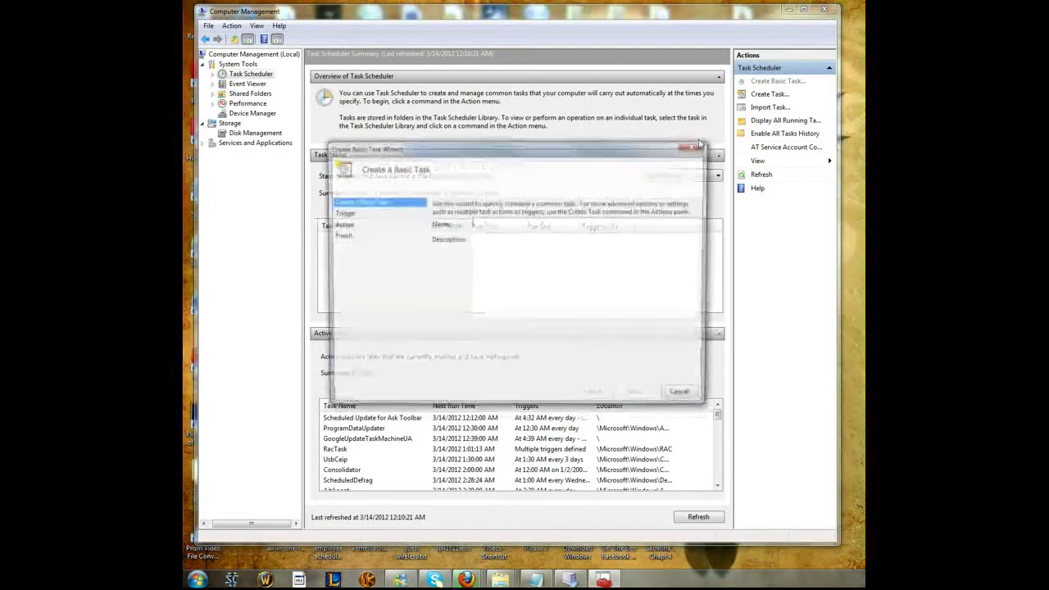
text(defrag)
click(641, 396)
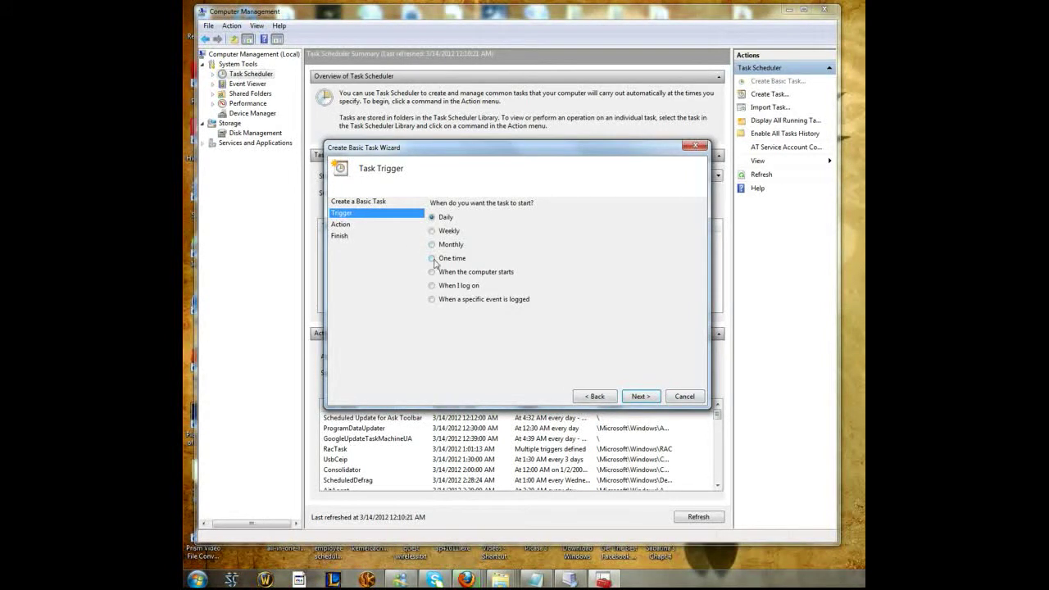
click(431, 244)
click(640, 397)
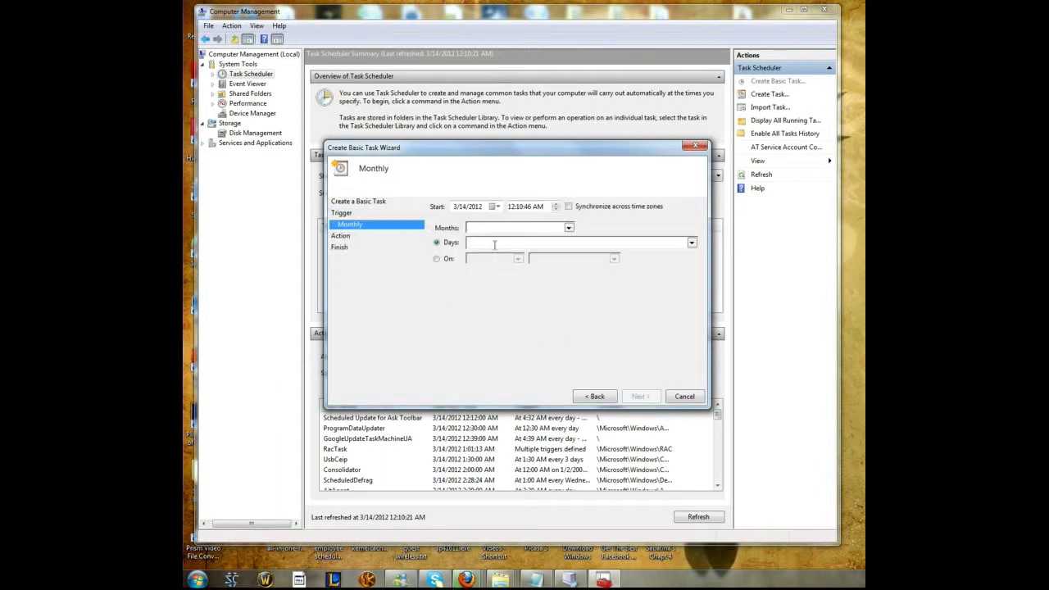
Step: Schedule the defrag task for all months of the year
click(556, 229)
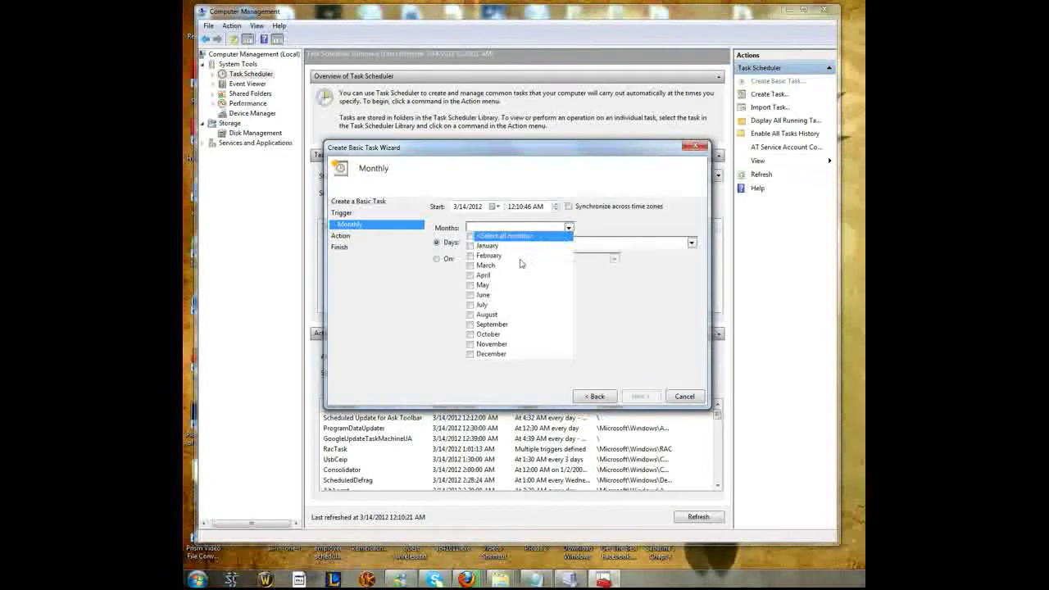
click(474, 257)
click(472, 267)
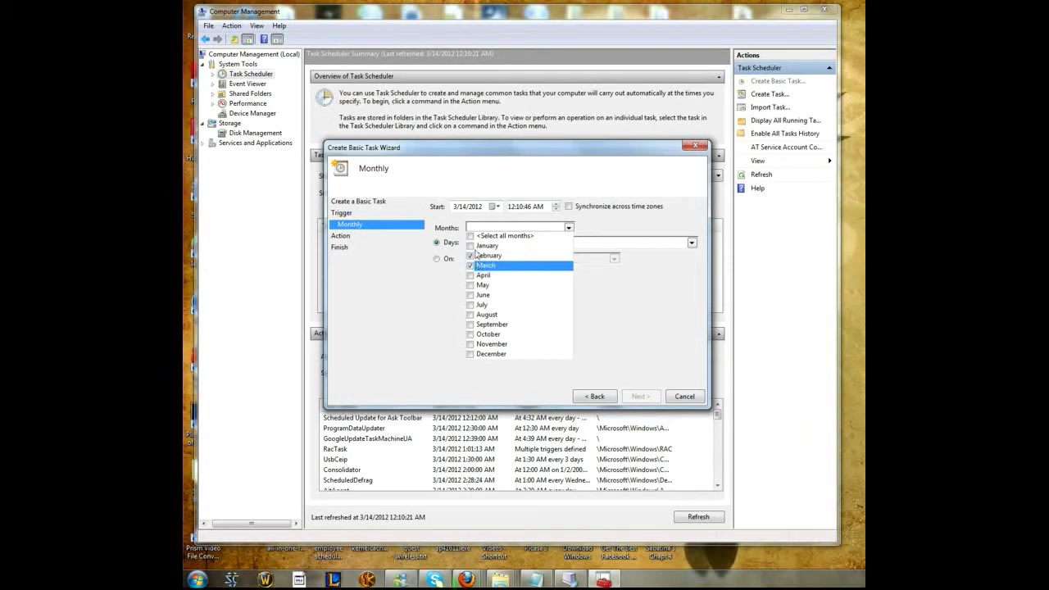
click(472, 246)
click(472, 237)
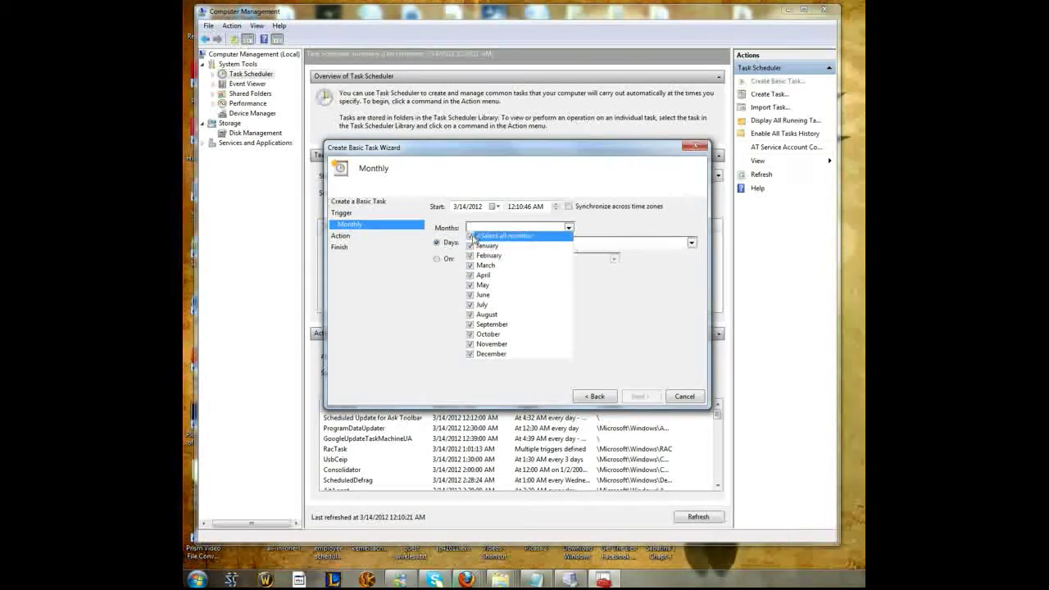
click(624, 235)
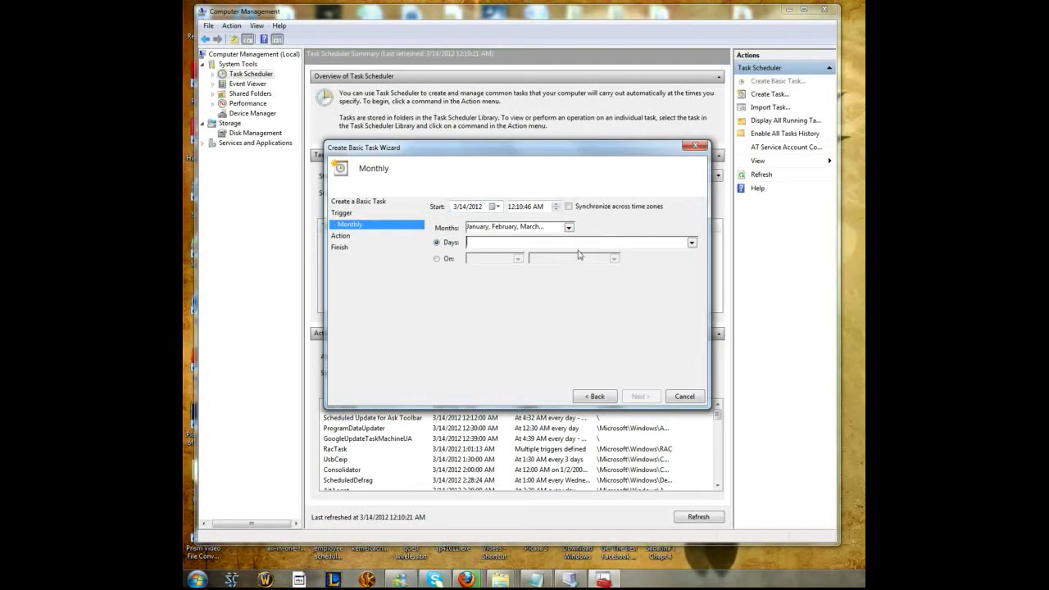
Step: Set the defrag task to run on day 1, continue to the action choice and abandon the wizard
click(692, 242)
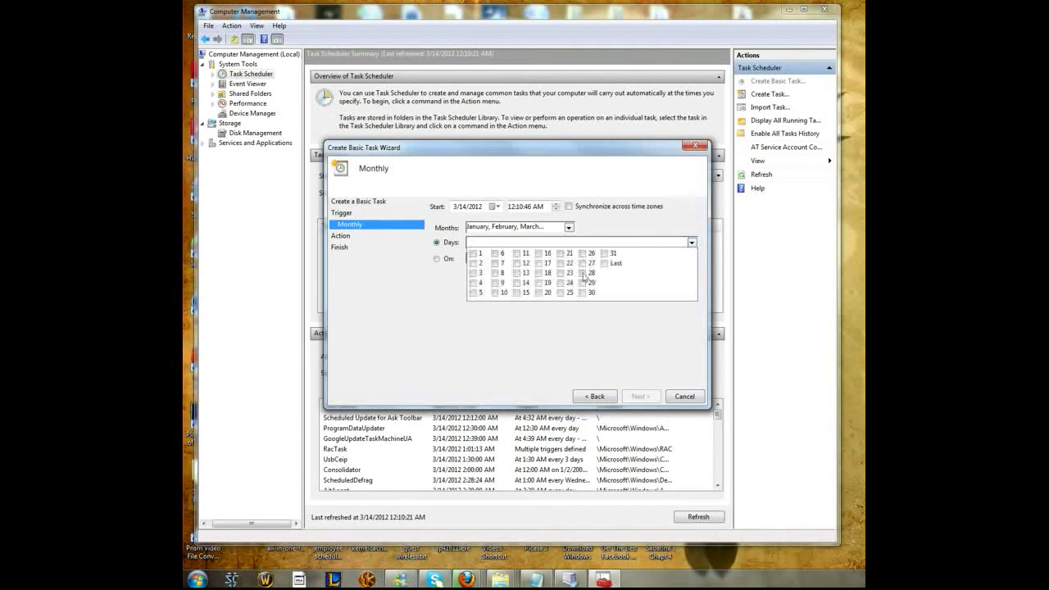
click(473, 254)
click(462, 277)
click(437, 259)
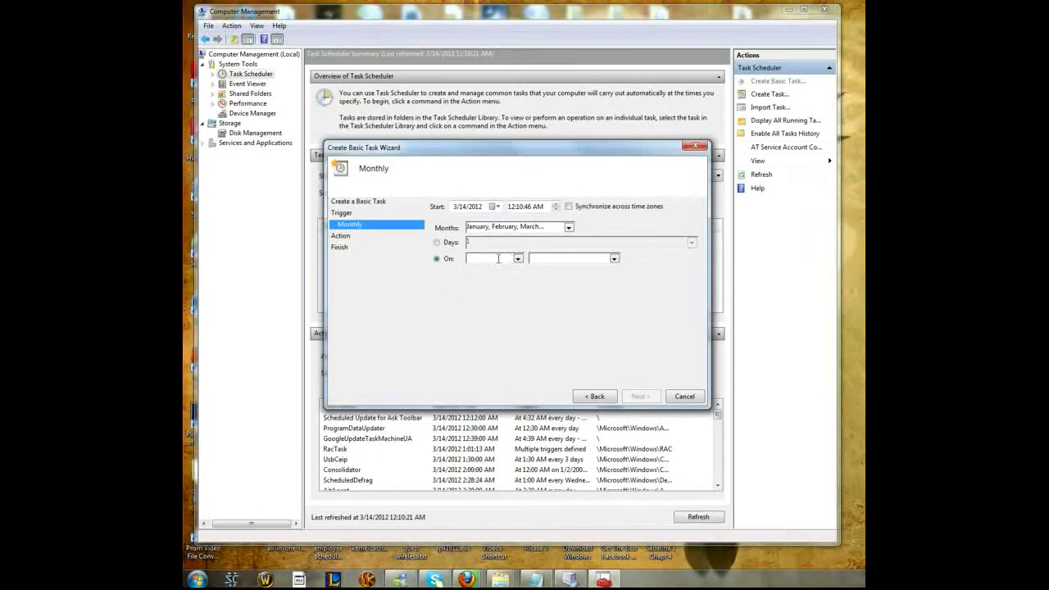
click(437, 243)
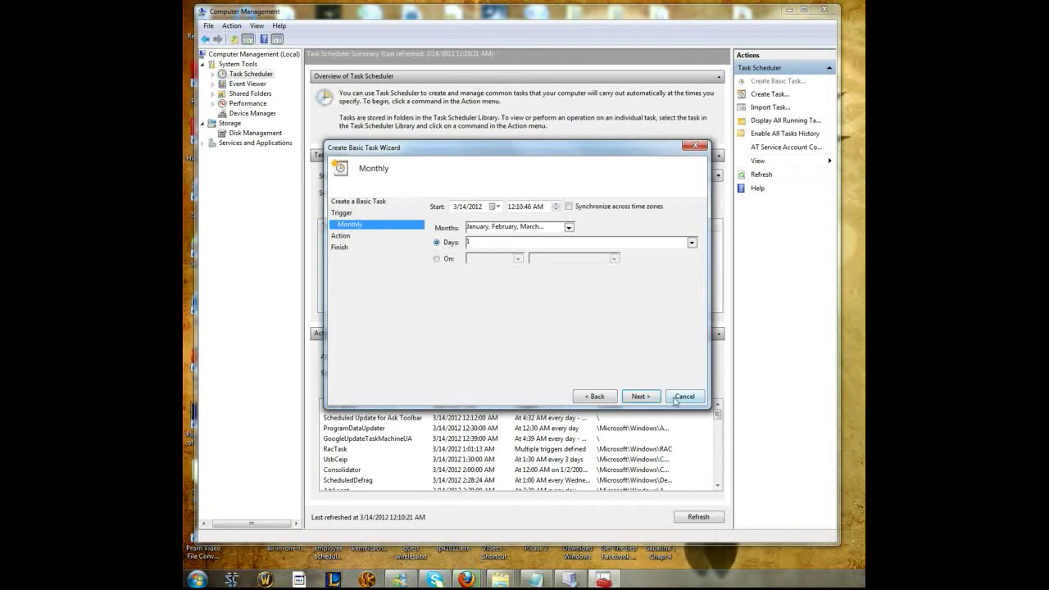
click(640, 397)
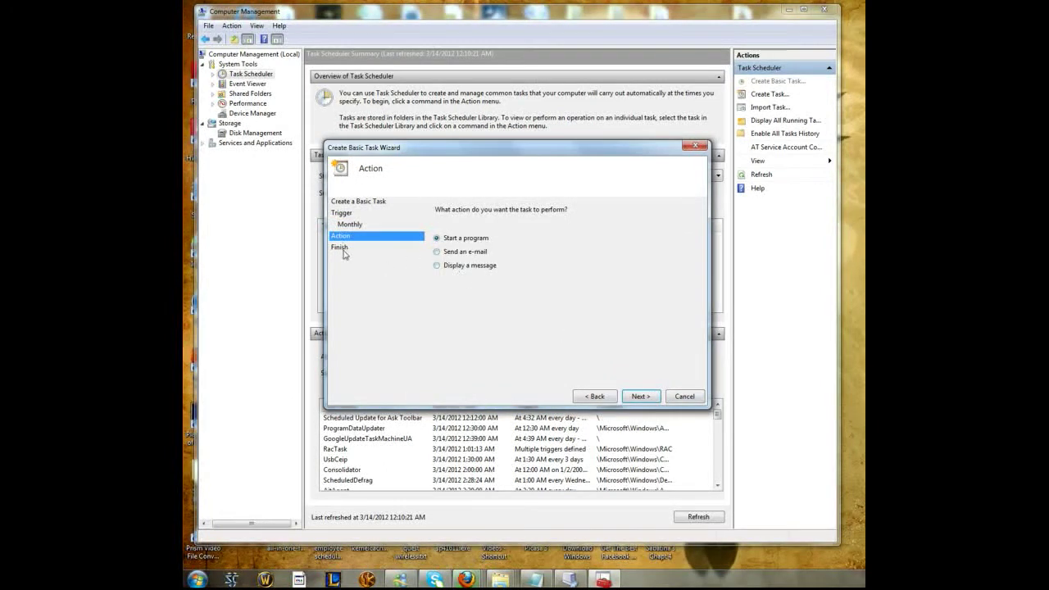
click(695, 147)
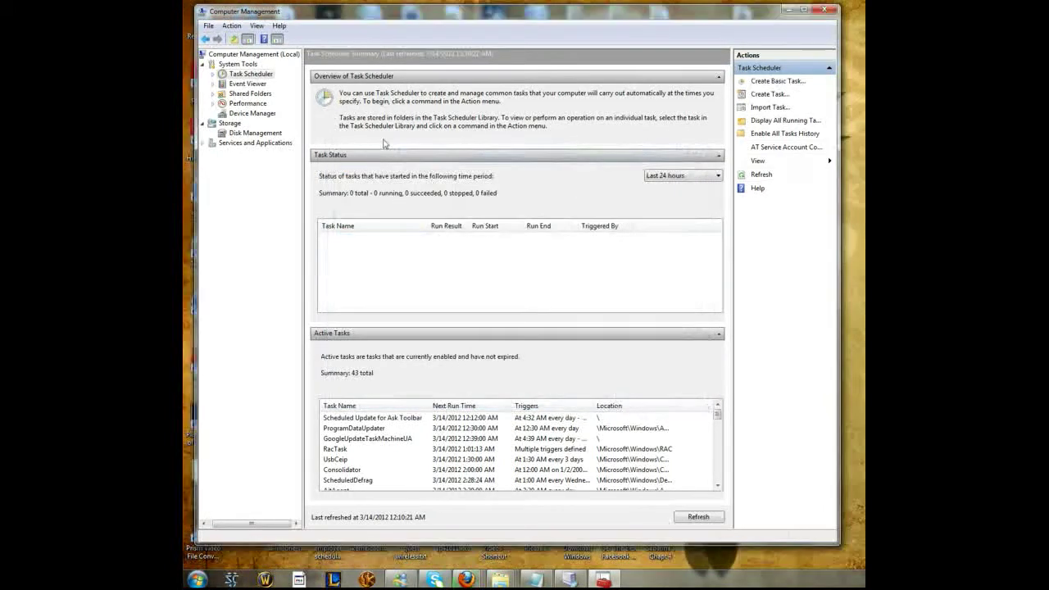
Step: Examine the Event Viewer overview, and the Shares and Open Files lists under Shared Folders
click(259, 84)
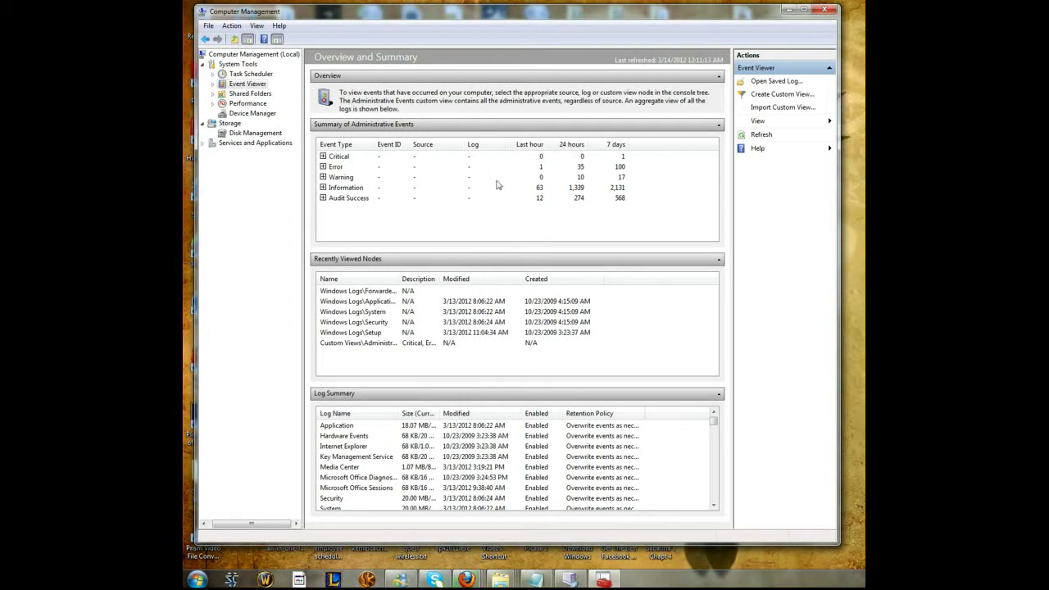
click(246, 95)
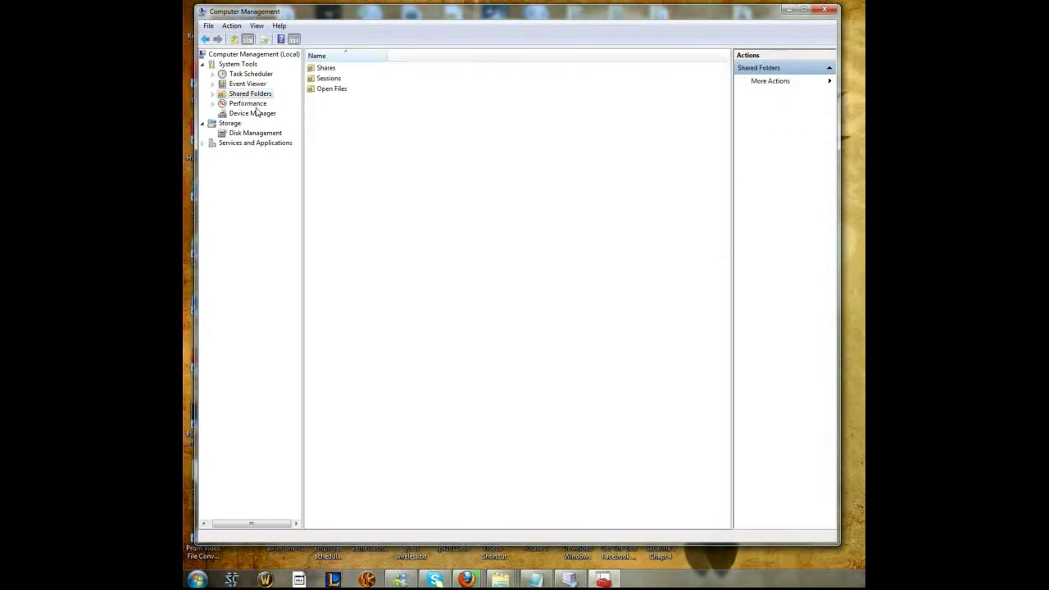
double_click(327, 69)
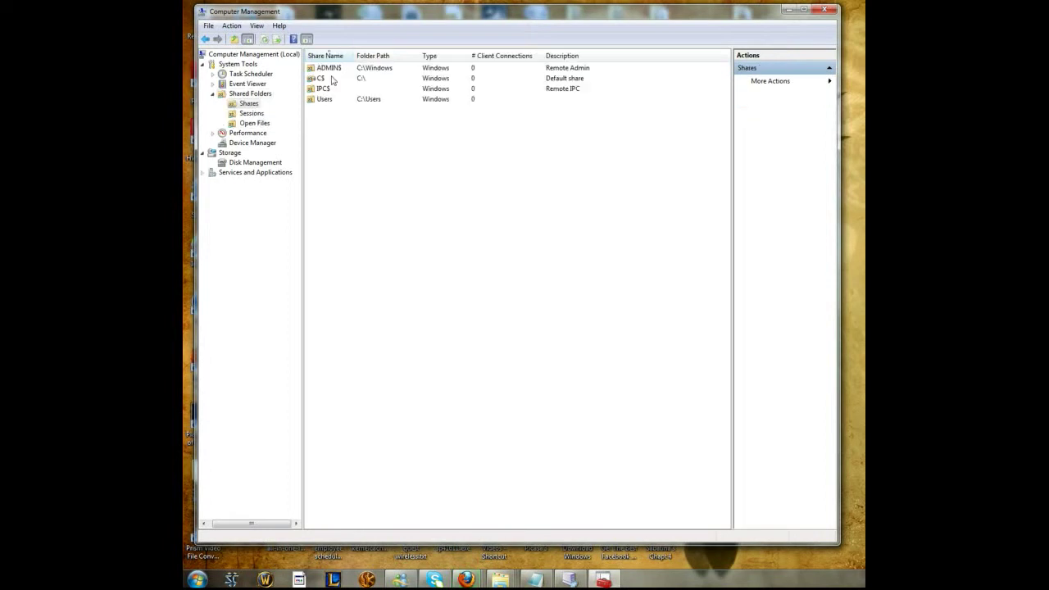
click(204, 39)
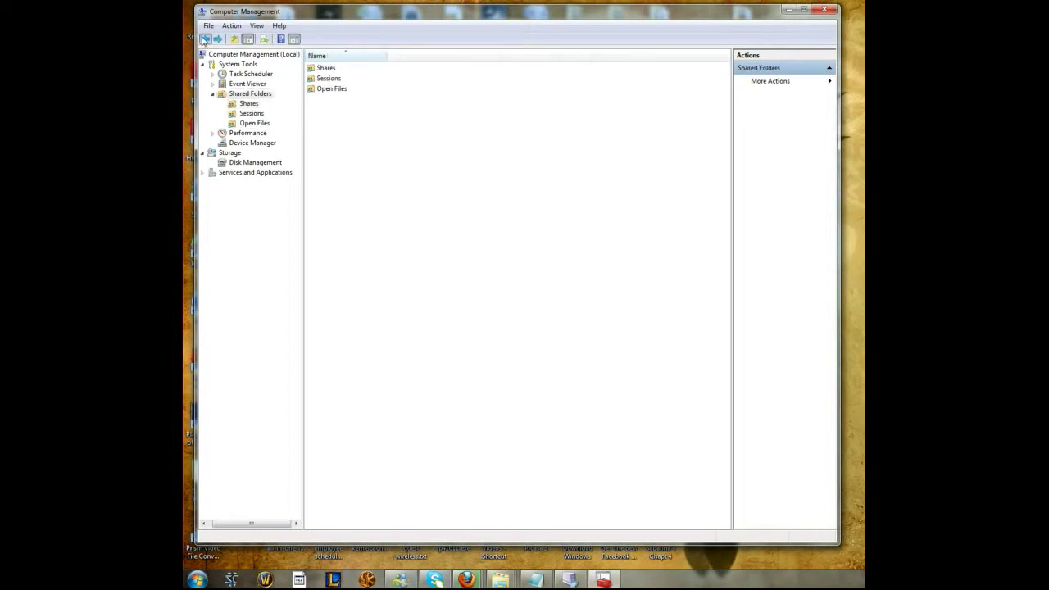
click(323, 89)
double_click(323, 88)
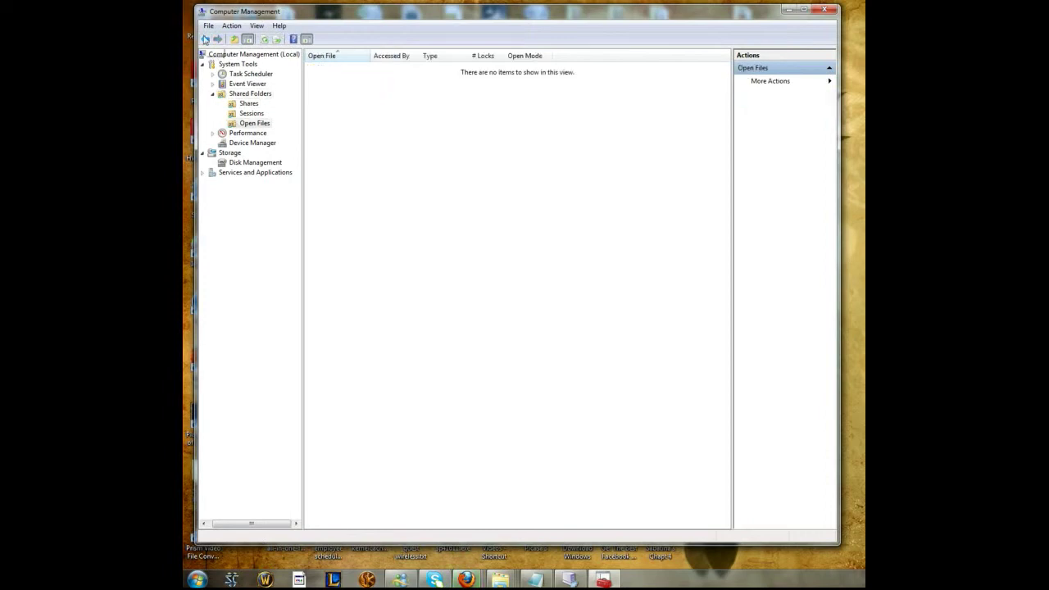
click(204, 39)
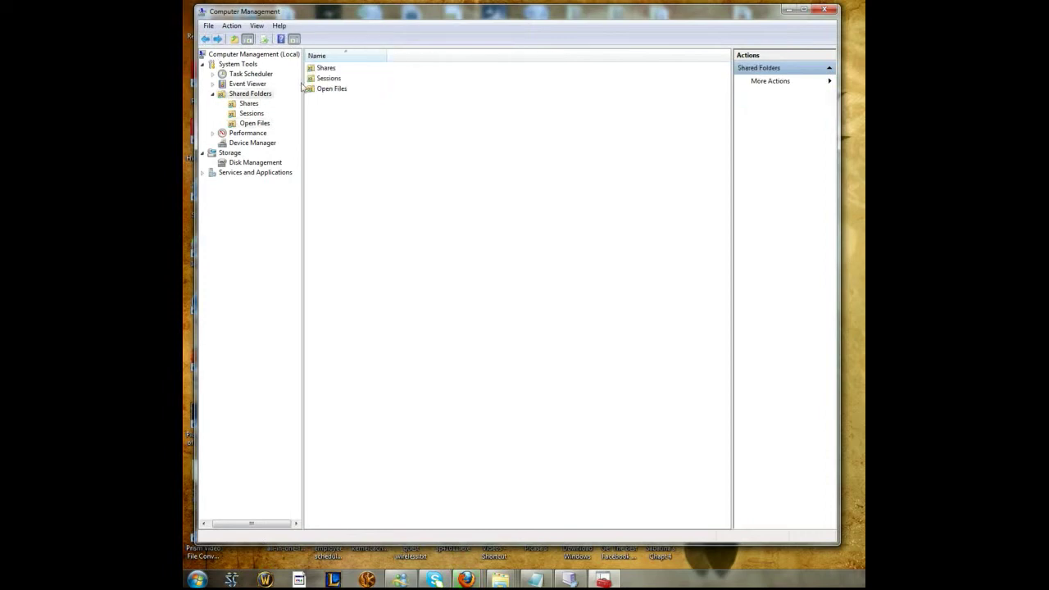
Step: View the Performance overview and the Performance Monitor graph under Monitoring Tools
double_click(249, 133)
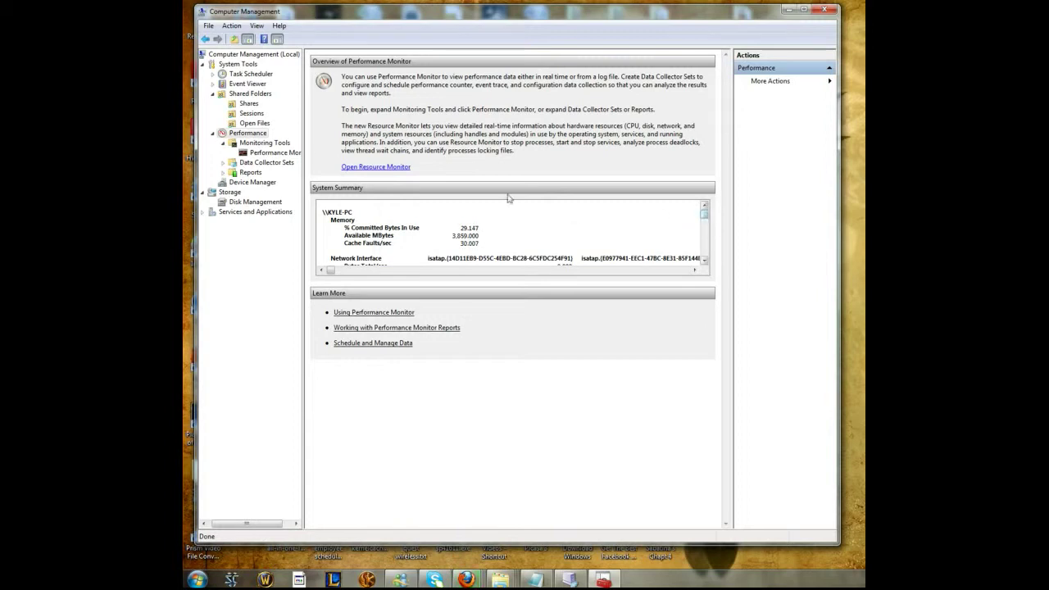
click(259, 143)
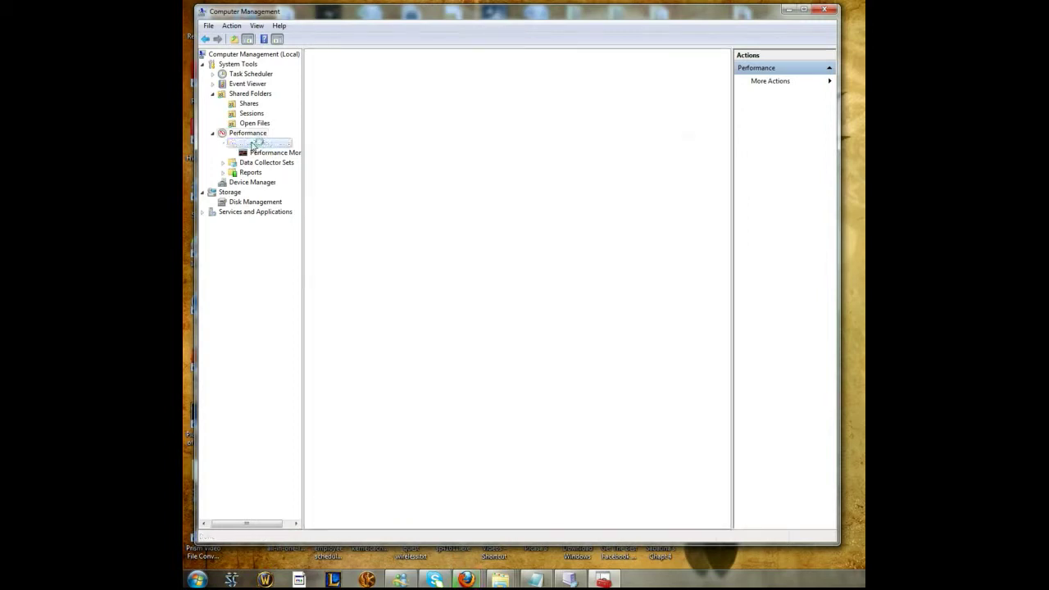
click(278, 152)
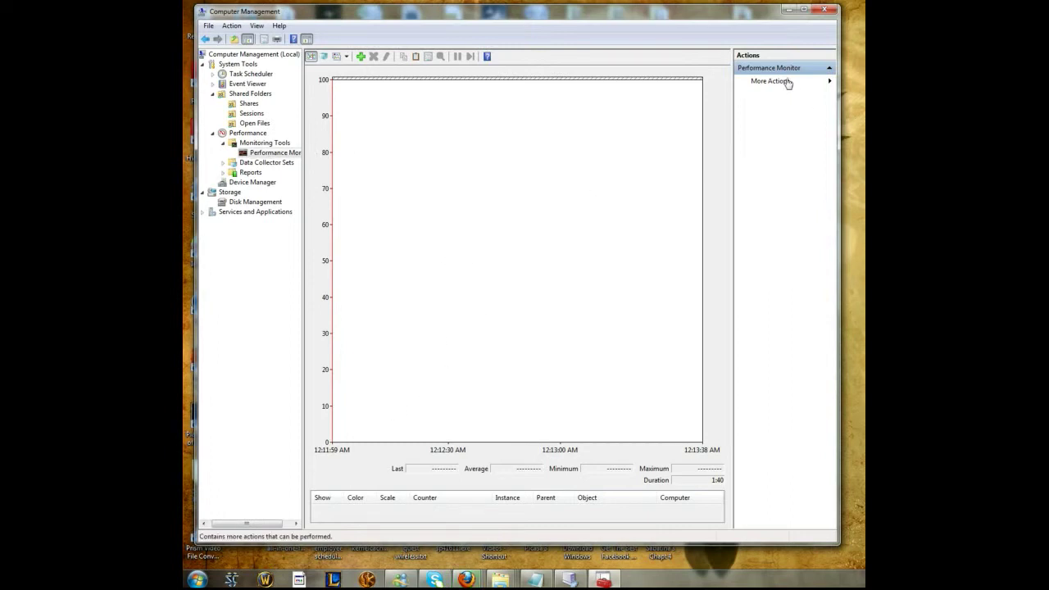
Step: Open Resource Monitor from the Performance overview and reposition and enlarge its window
double_click(241, 133)
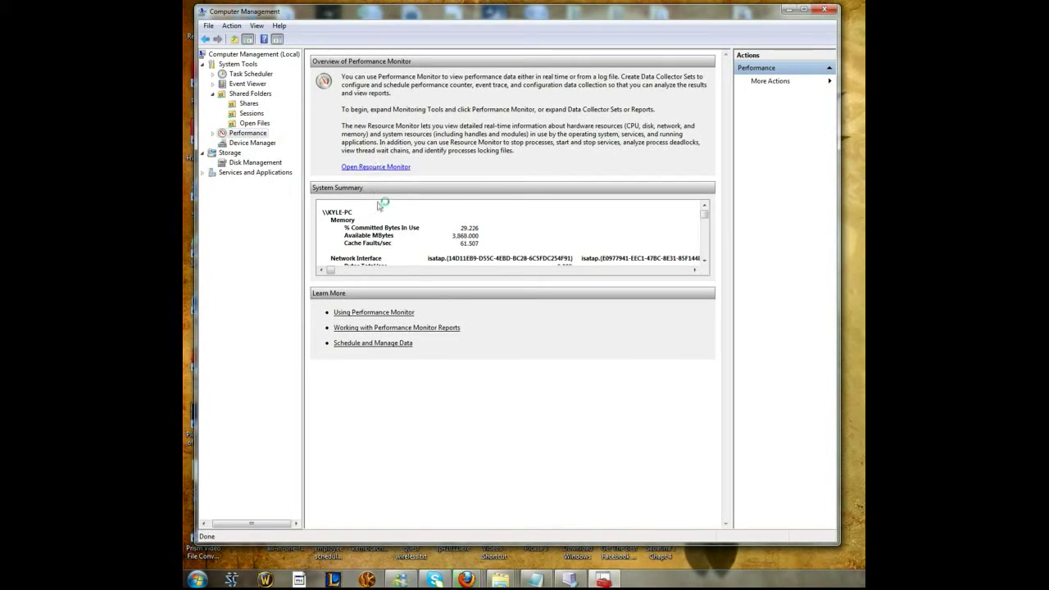
drag(776, 177, 393, 56)
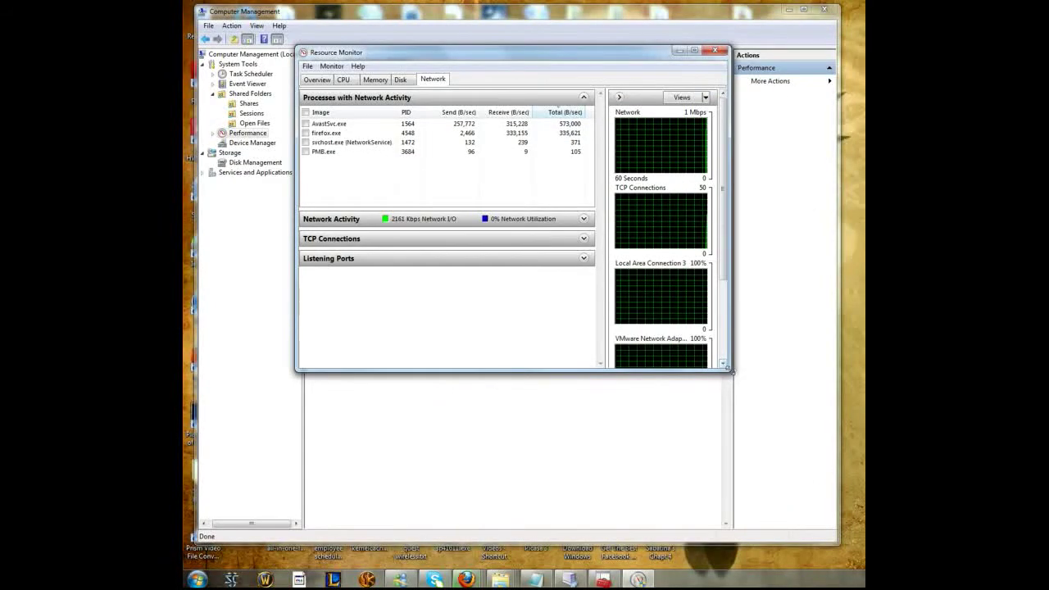
drag(729, 371, 834, 516)
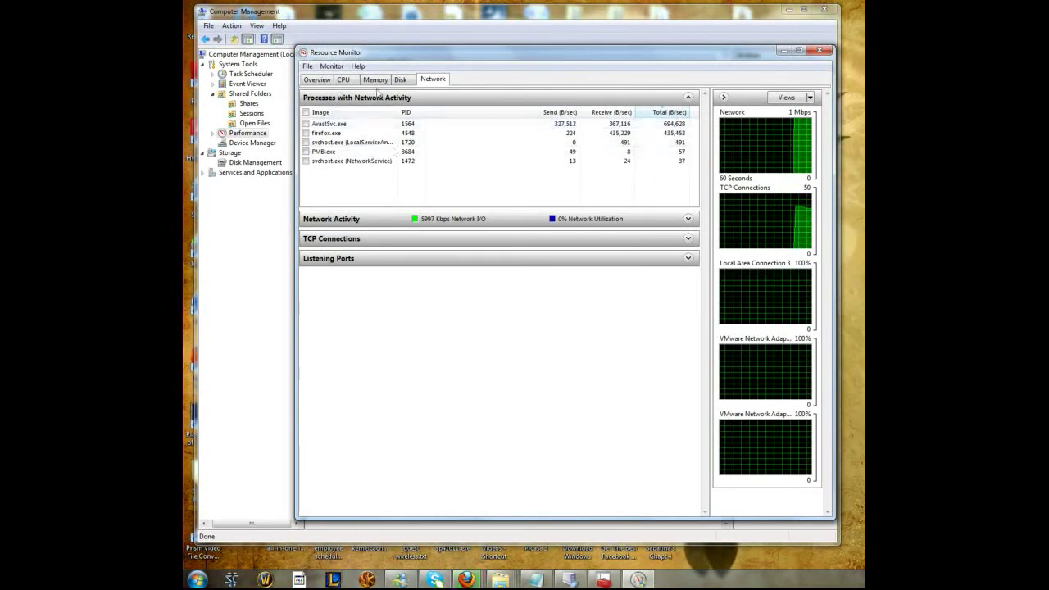
Step: Examine the disk, memory and CPU usage of the running processes in Resource Monitor
click(401, 80)
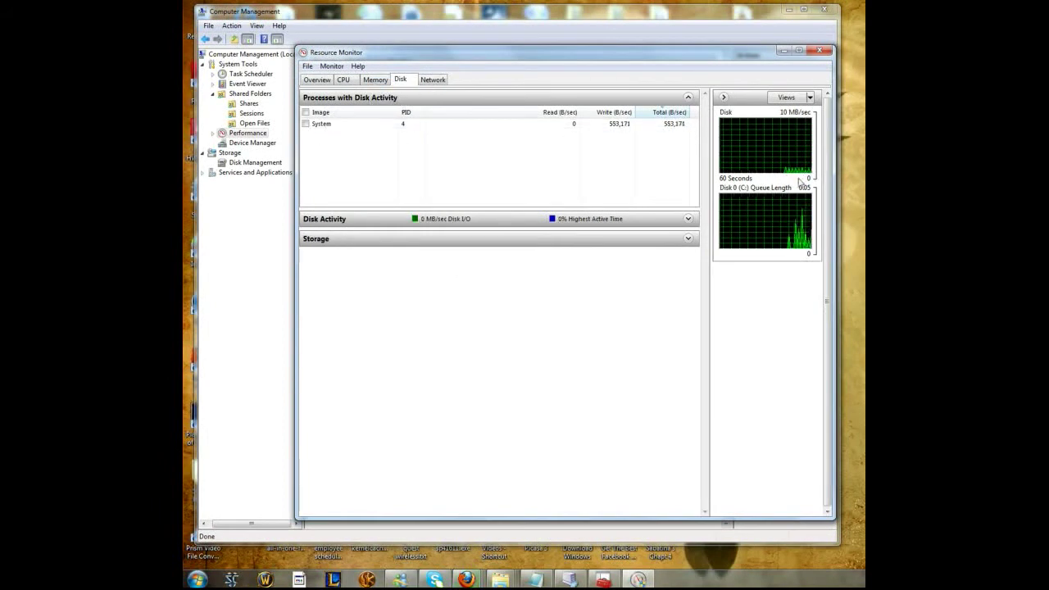
click(375, 80)
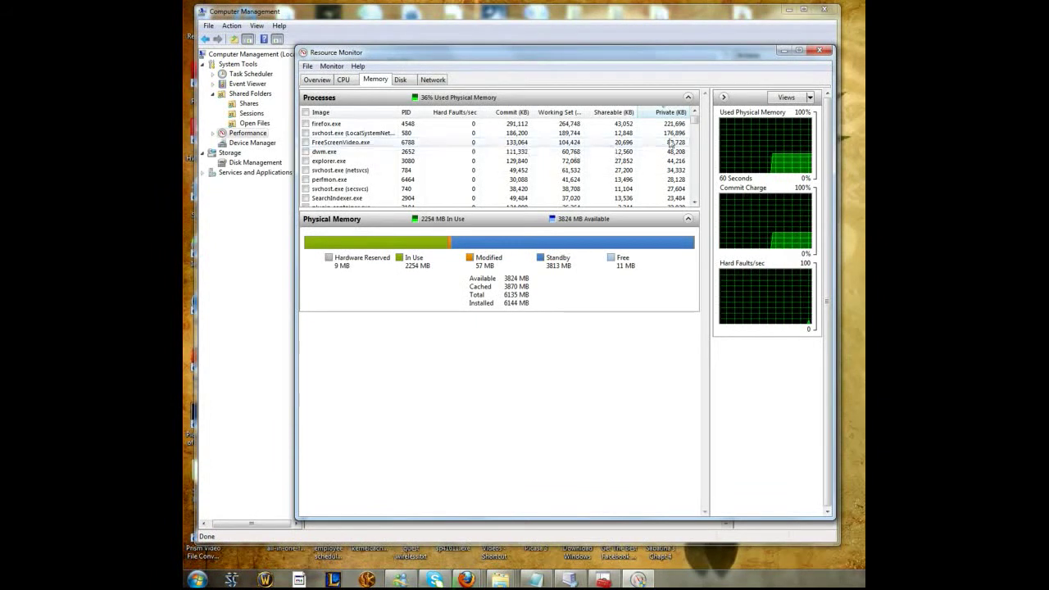
mouse_move(695, 125)
mouse_down()
mouse_move(706, 212)
mouse_move(702, 115)
mouse_up()
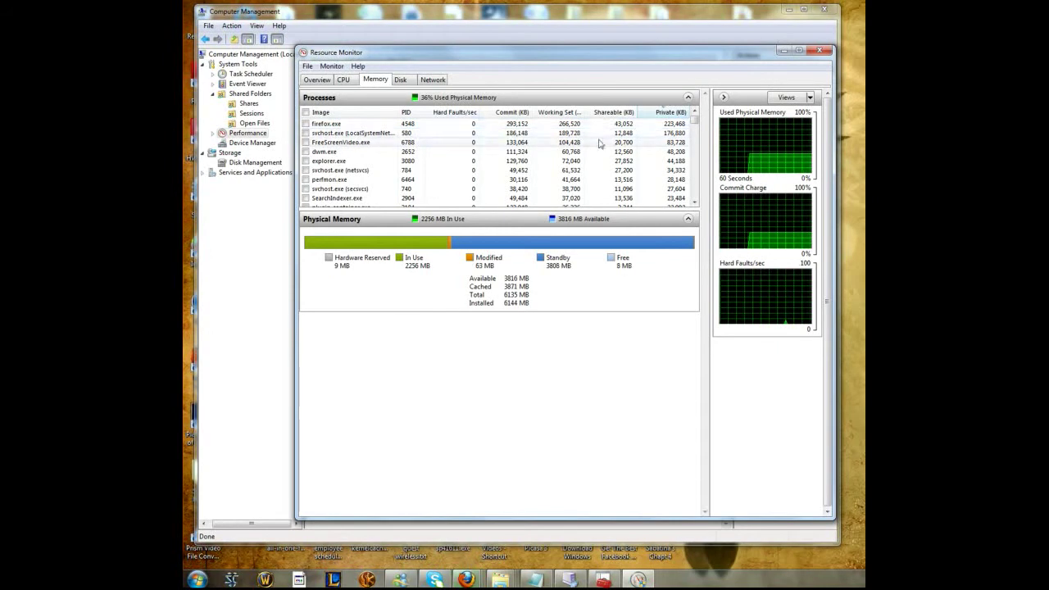
click(346, 81)
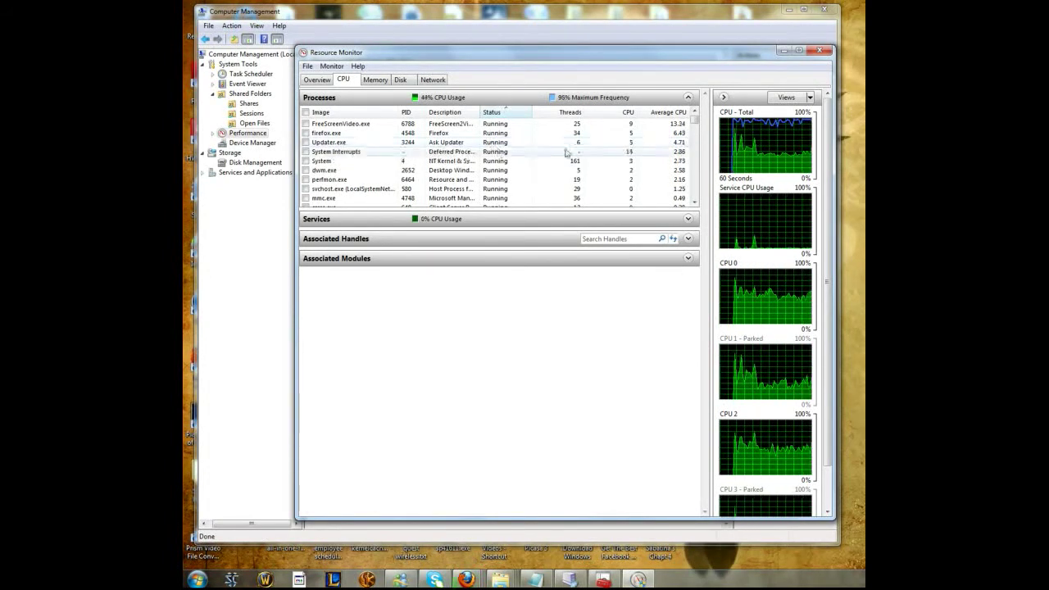
drag(694, 122, 694, 139)
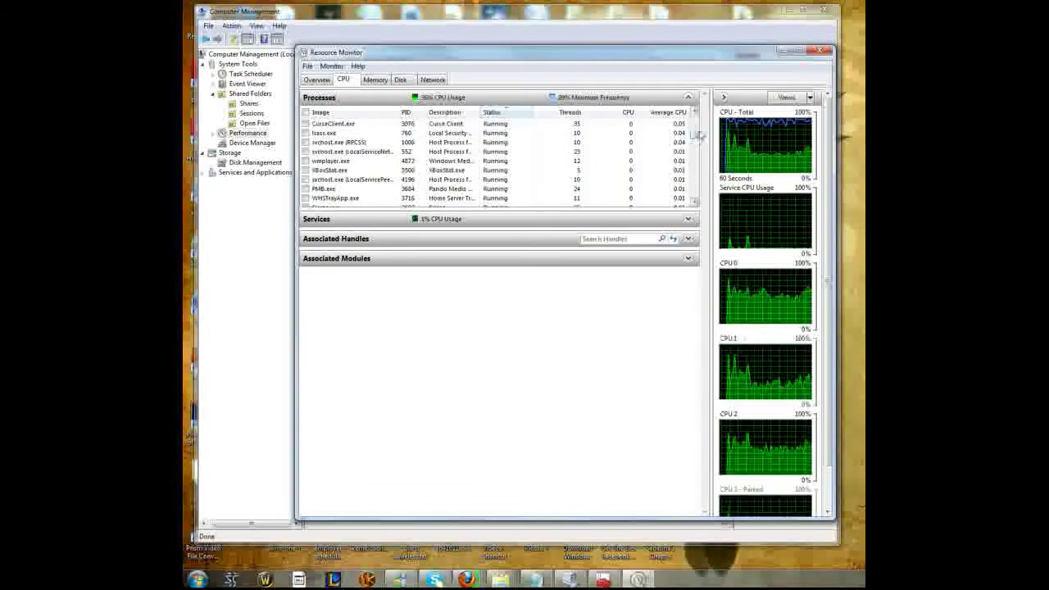
mouse_move(696, 139)
mouse_down()
mouse_move(698, 161)
mouse_move(695, 120)
mouse_up()
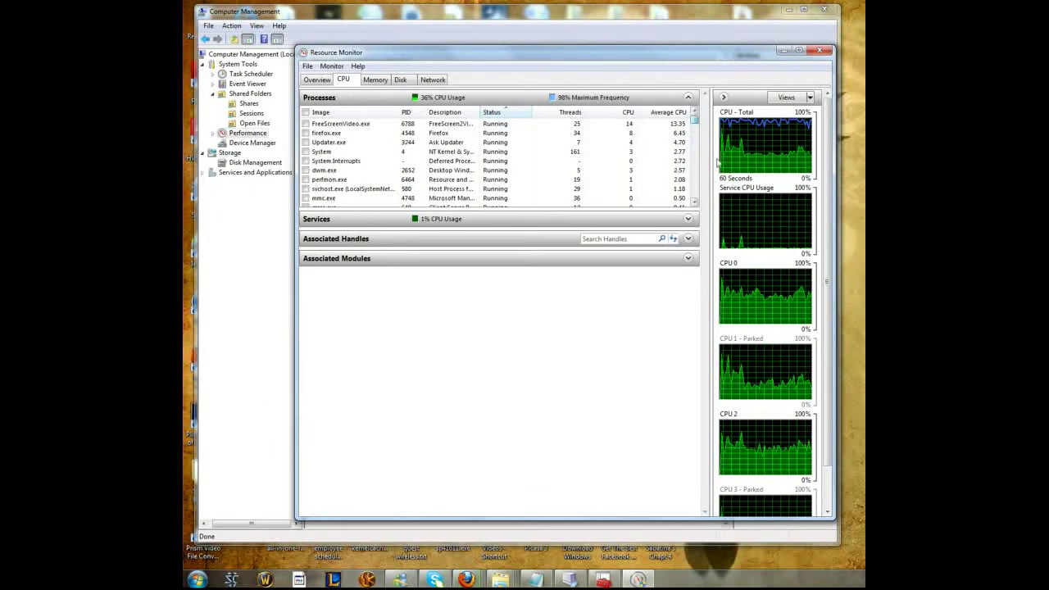
Step: View the overview graphs in Resource Monitor and close its window
click(317, 79)
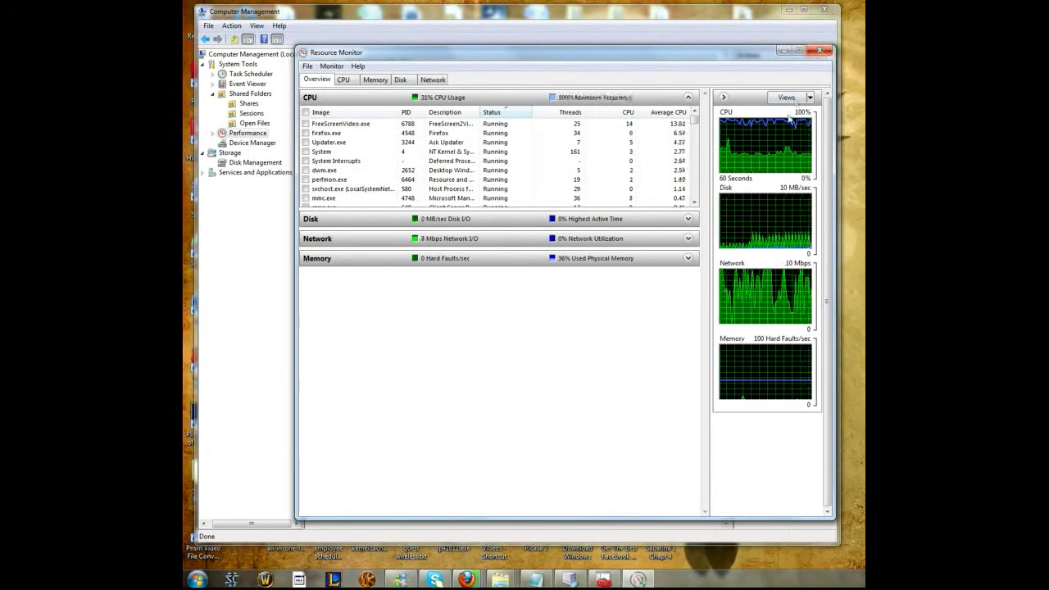
click(819, 50)
Step: Open Device Manager and expand the device categories from Computer through Microsoft Common Controller For Windows Class to examine their devices
click(264, 143)
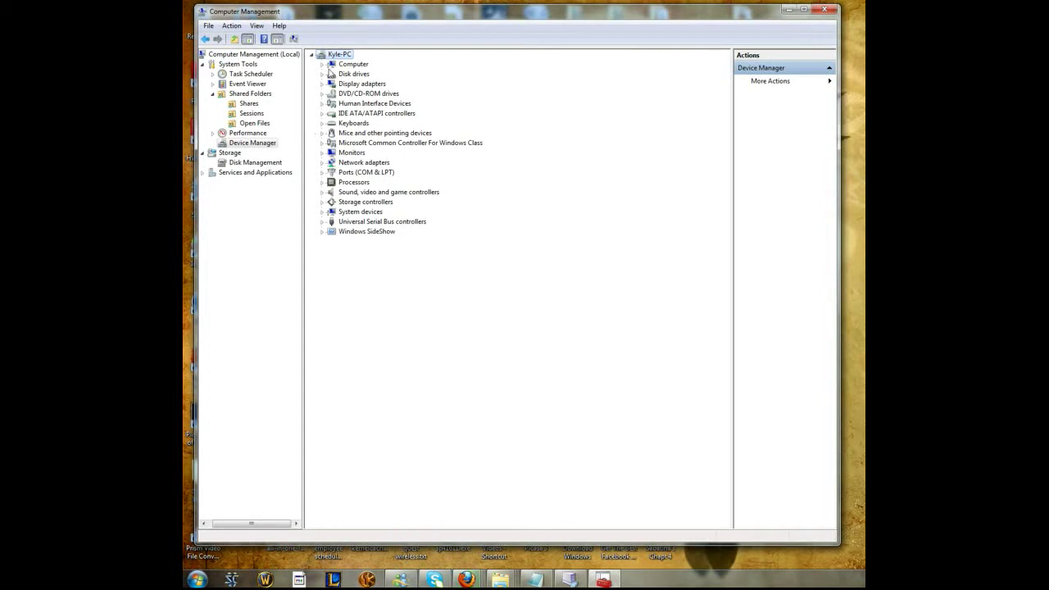
click(323, 66)
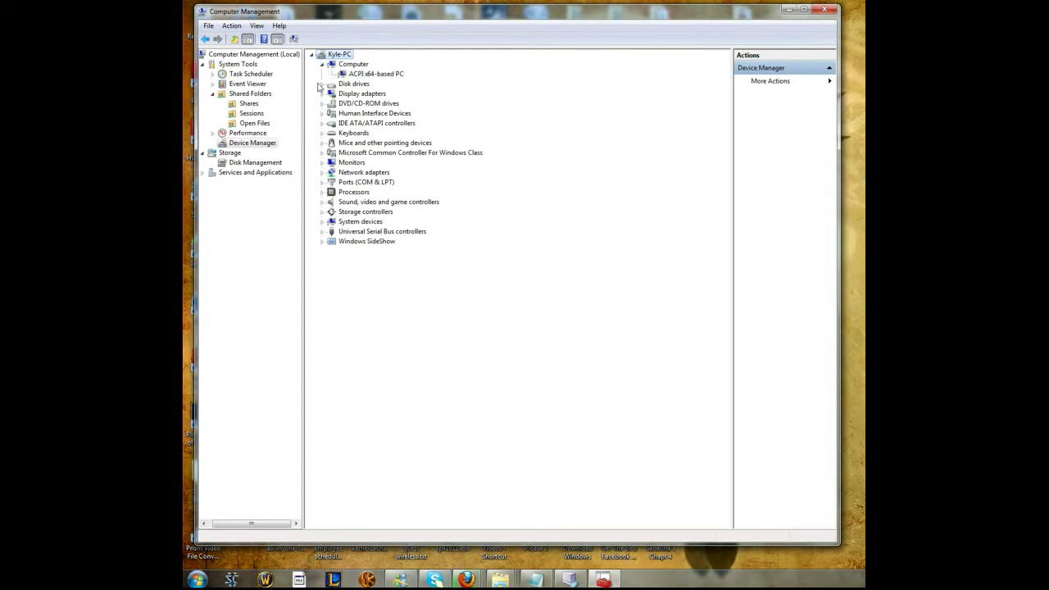
click(322, 84)
click(322, 103)
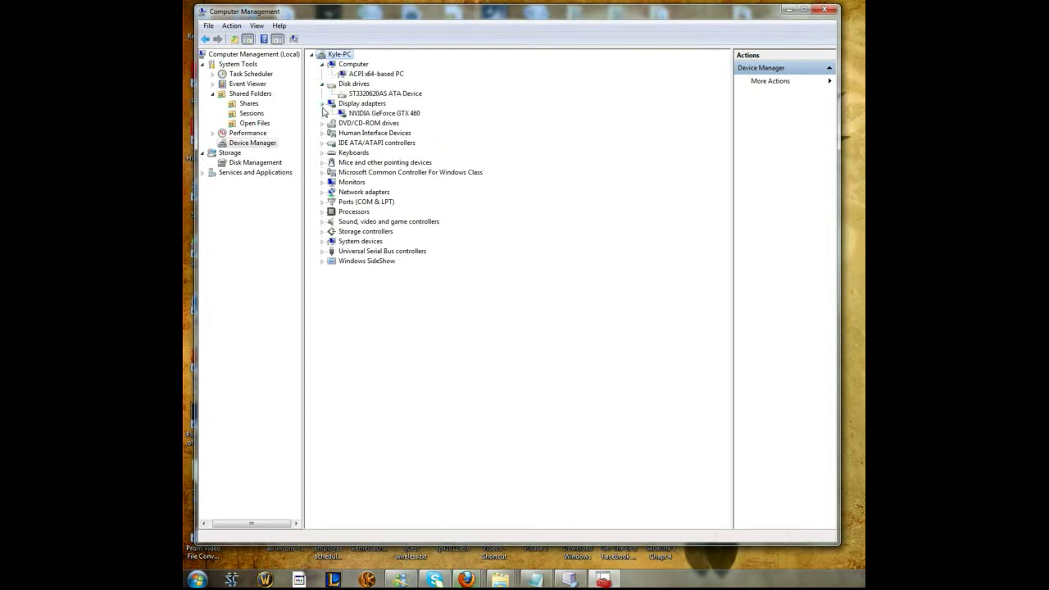
click(322, 123)
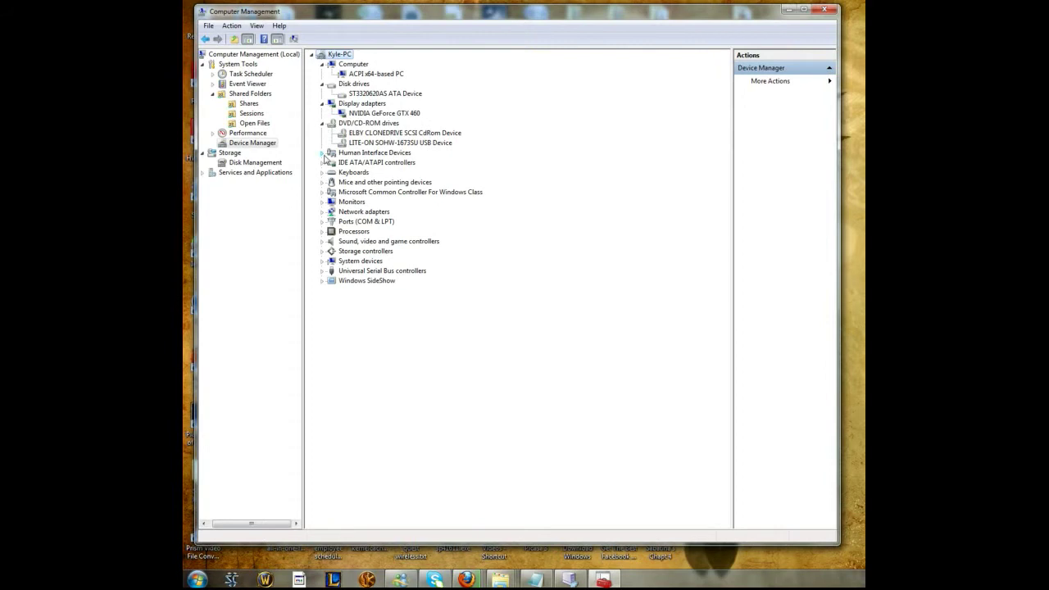
click(322, 152)
click(322, 292)
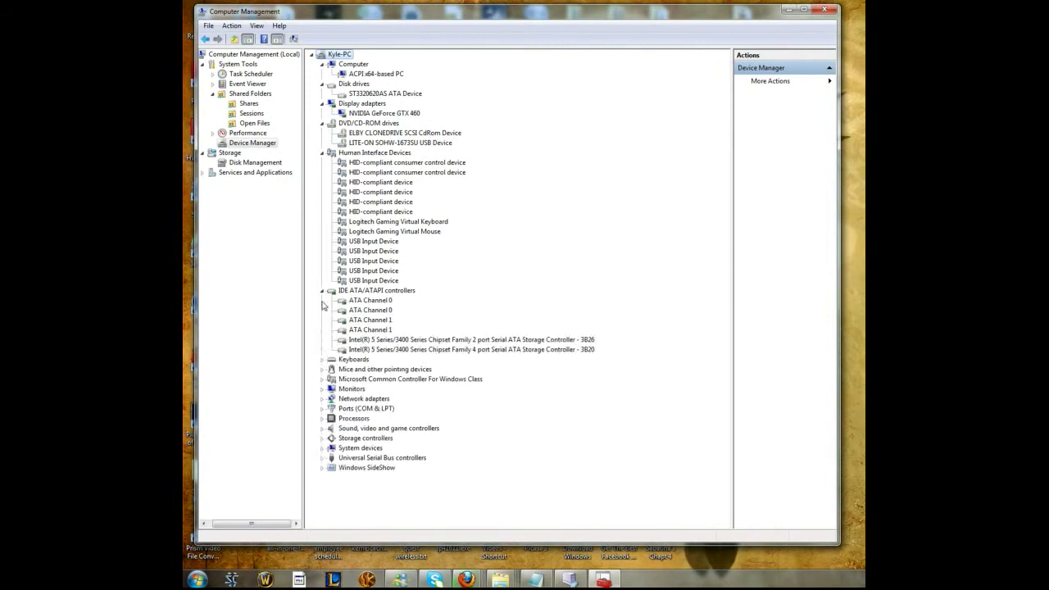
click(321, 359)
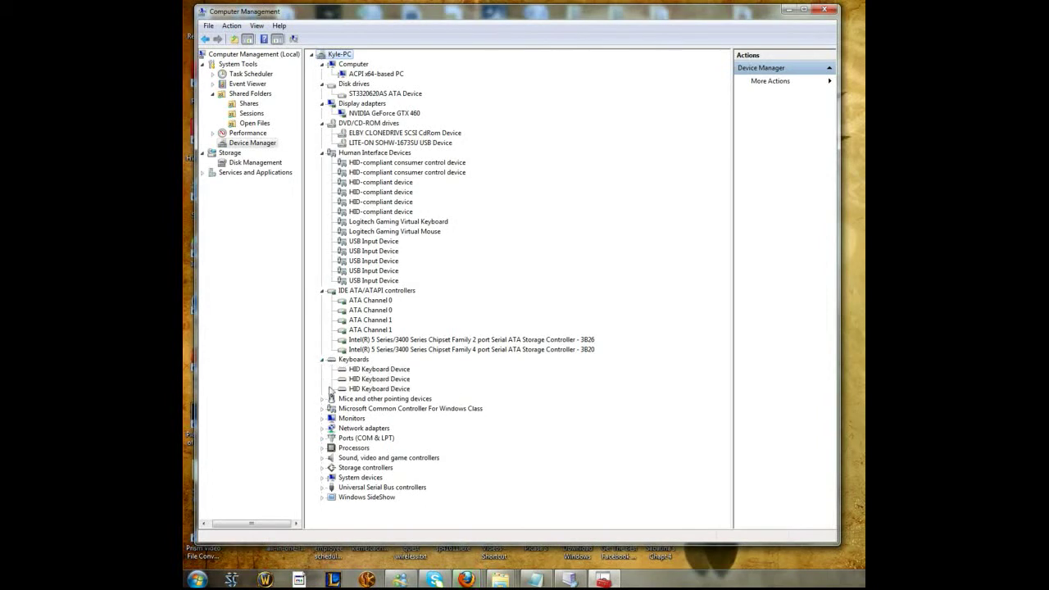
click(322, 399)
click(322, 429)
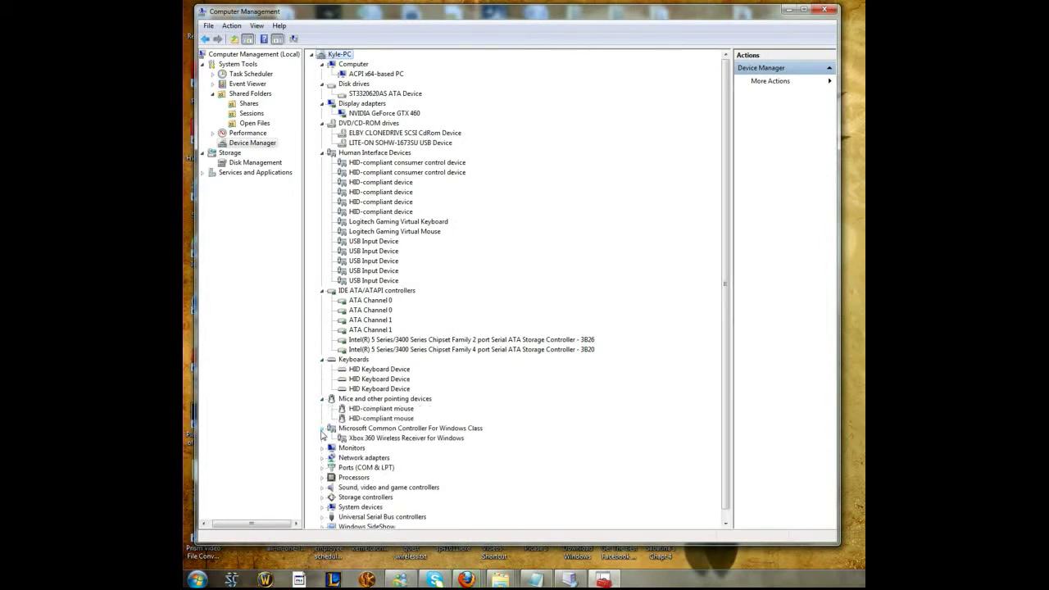
Step: Collapse all expanded device categories in Device Manager, from Microsoft Common Controller For Windows Class back up to Computer
click(322, 428)
click(322, 399)
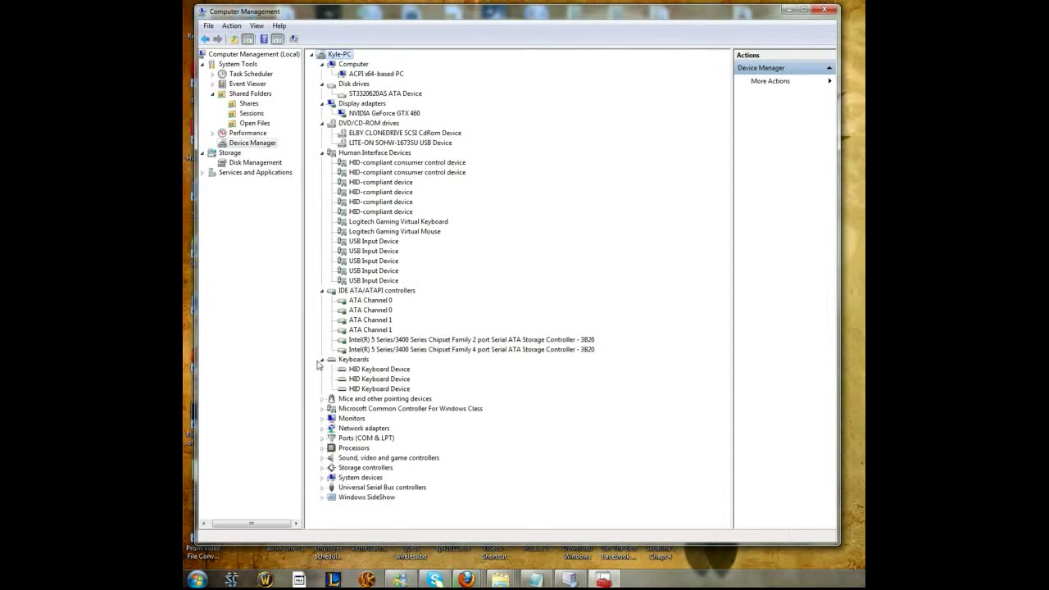
click(322, 360)
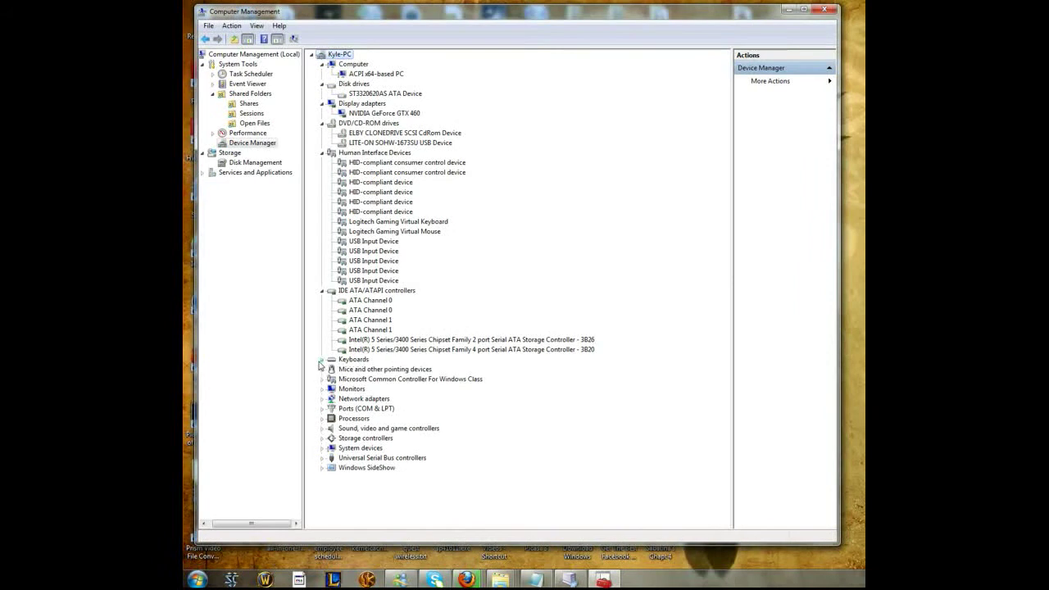
click(321, 291)
click(321, 152)
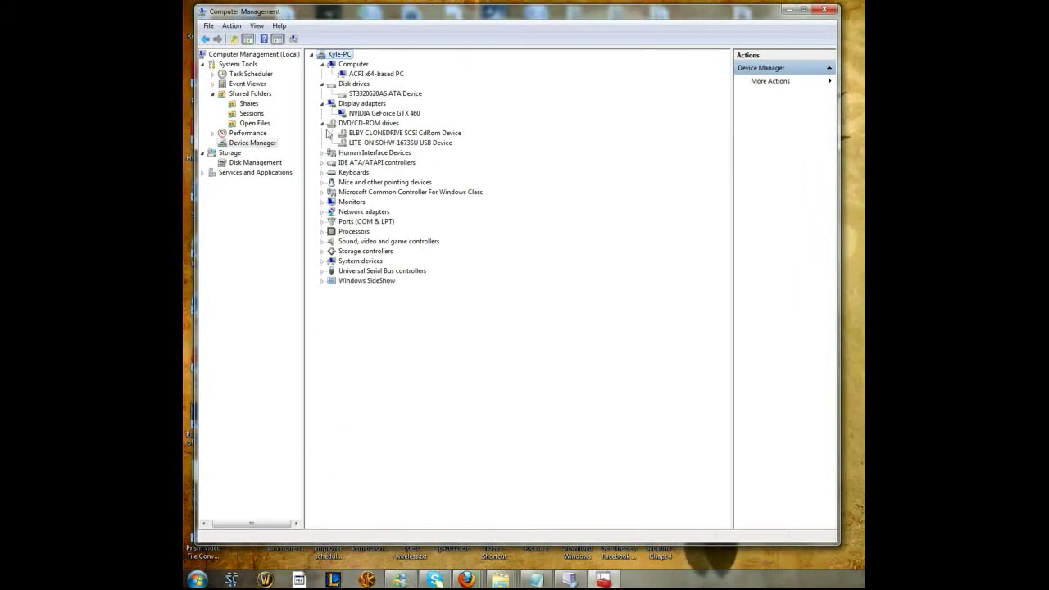
click(321, 123)
click(322, 104)
click(322, 84)
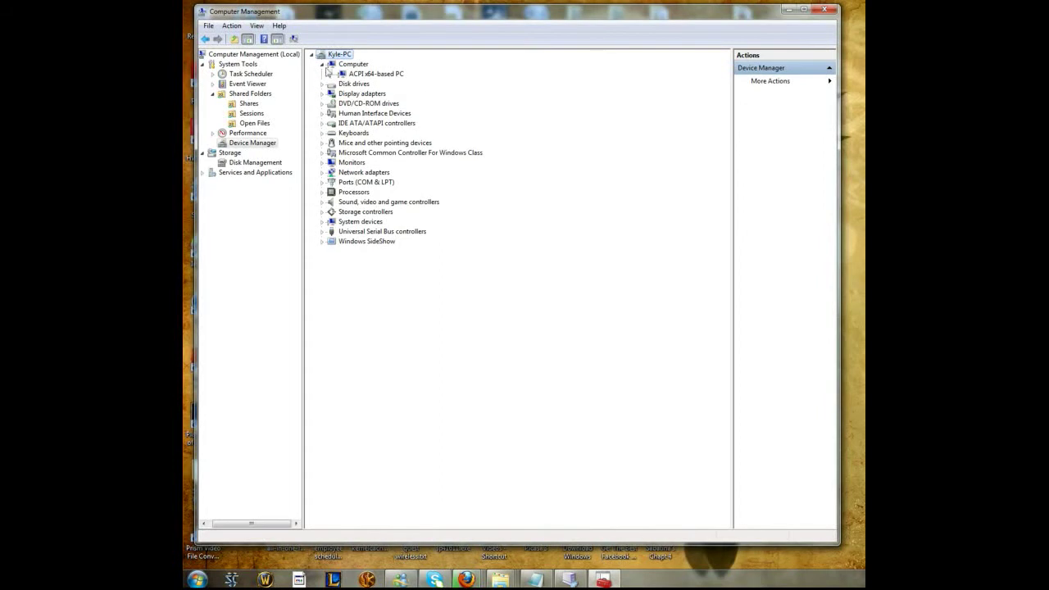
click(322, 64)
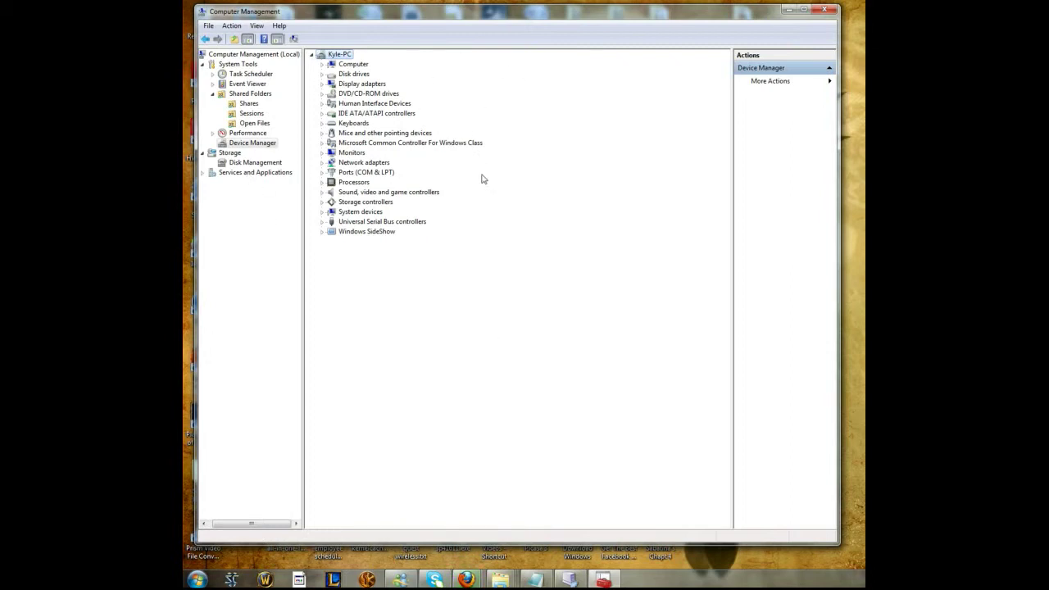
Step: Open Disk Management and view the volume list and the partition layout of Disk 0
click(236, 162)
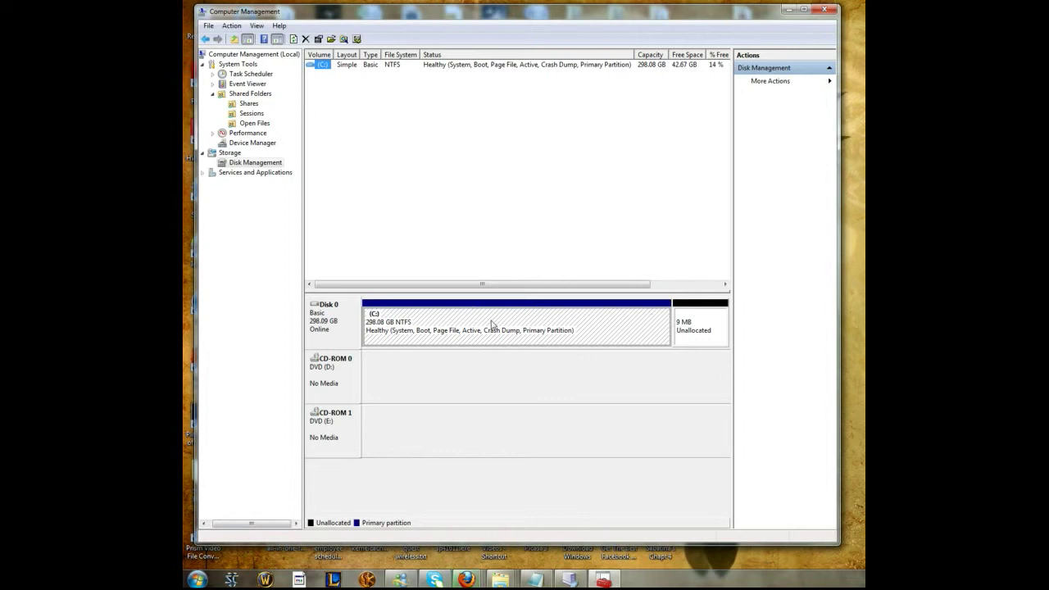
drag(496, 285, 464, 292)
Step: Open Services under Services and Applications and look through the list of services and their status
click(261, 173)
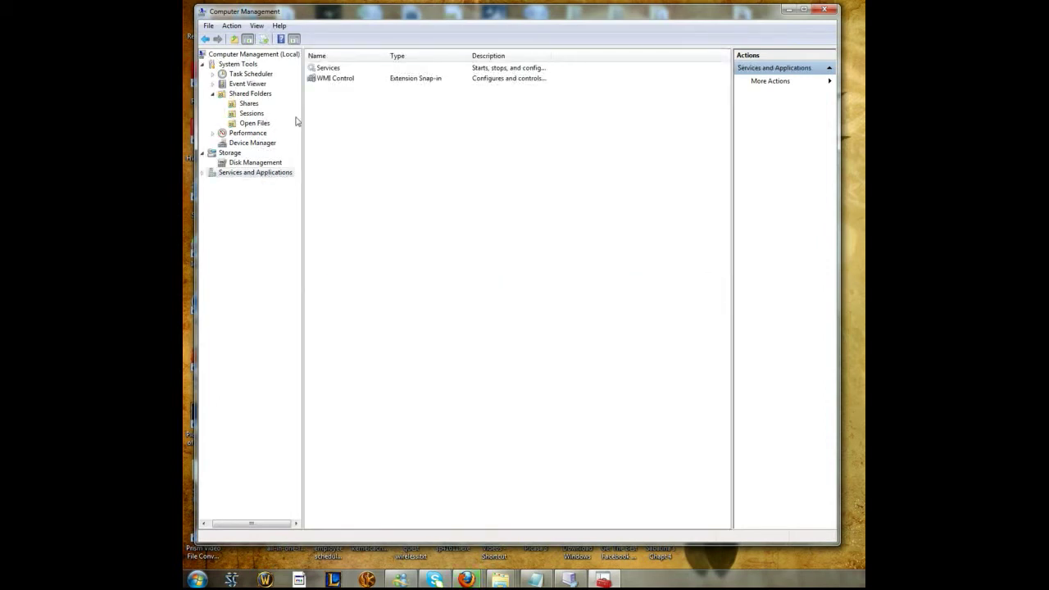
double_click(331, 71)
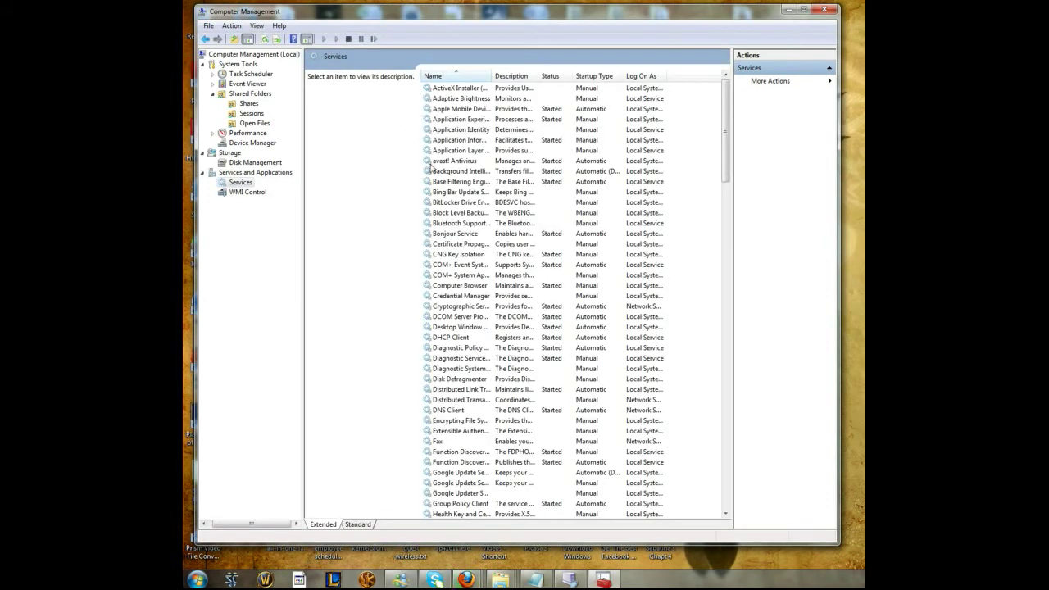
scroll(430, 167, down, 6)
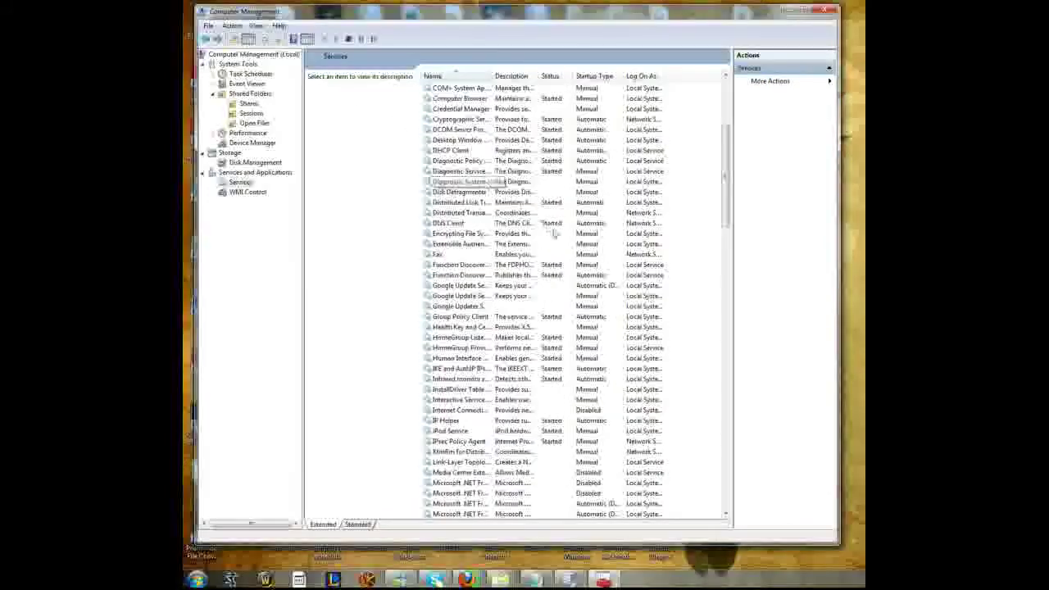
scroll(547, 231, down, 8)
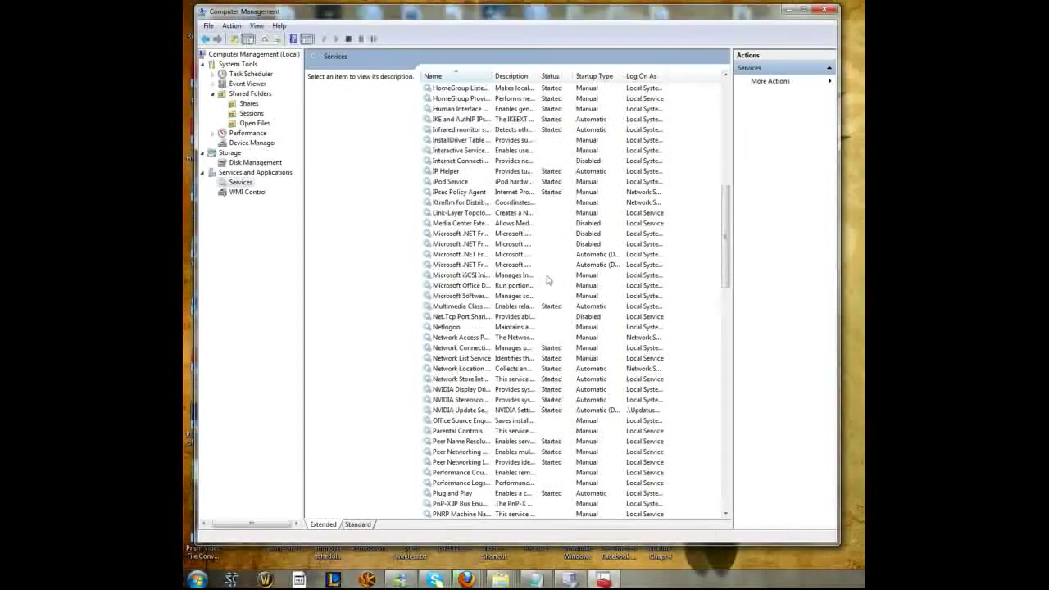
scroll(488, 250, down, 6)
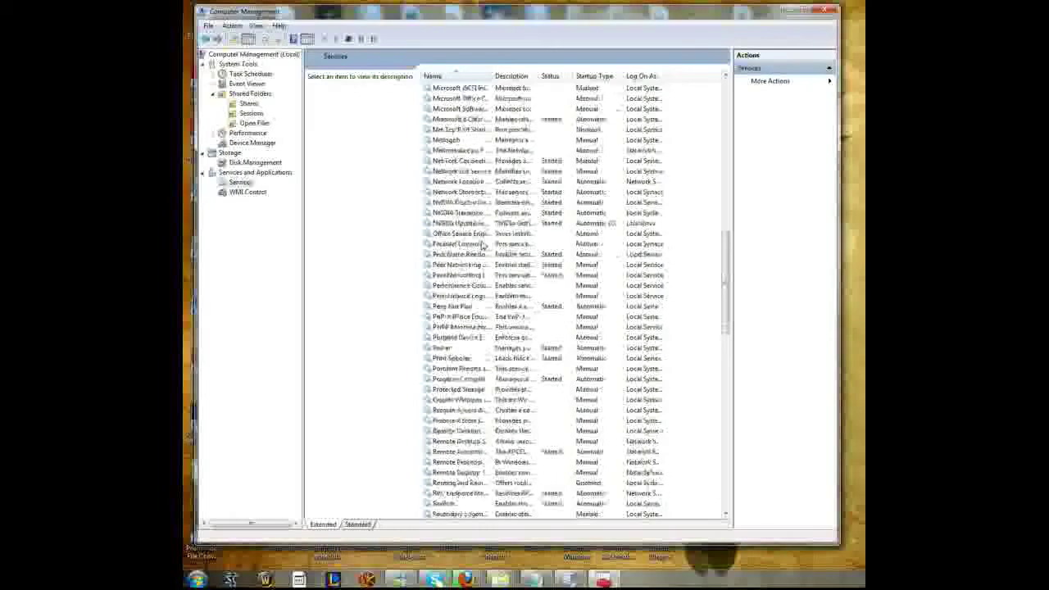
scroll(483, 245, up, 16)
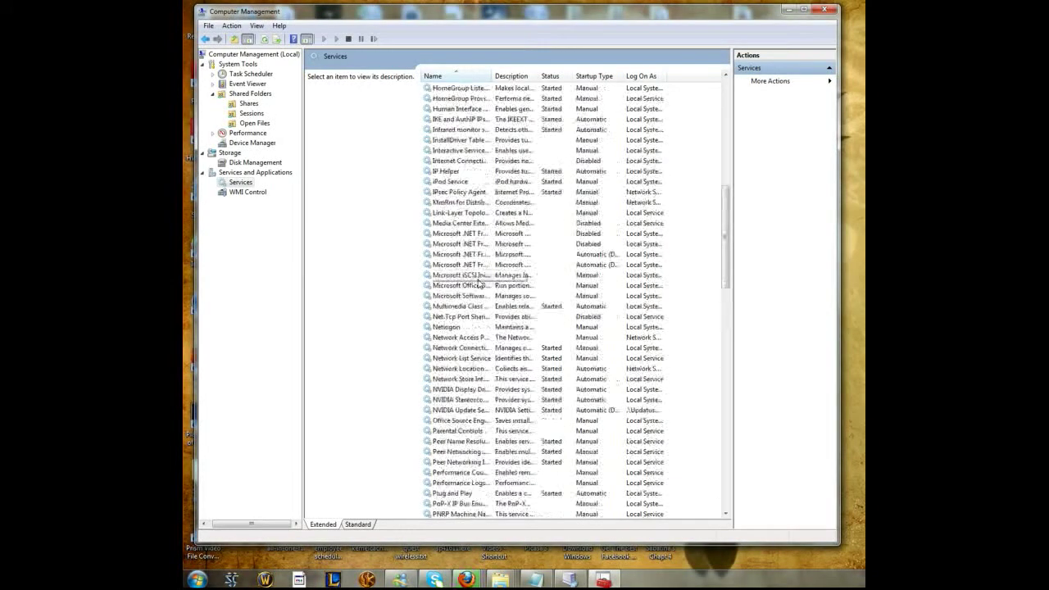
scroll(479, 283, up, 5)
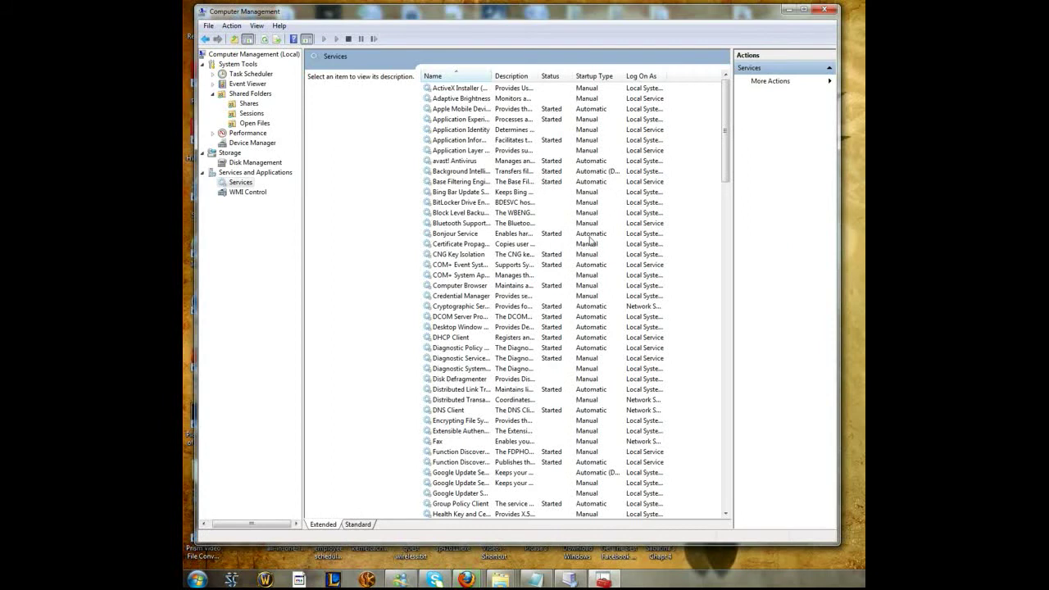
Step: Widen the Startup Type column and view the details of the Background Intelligent Transfer, avast! Antivirus and Application Layer Gateway services
click(594, 171)
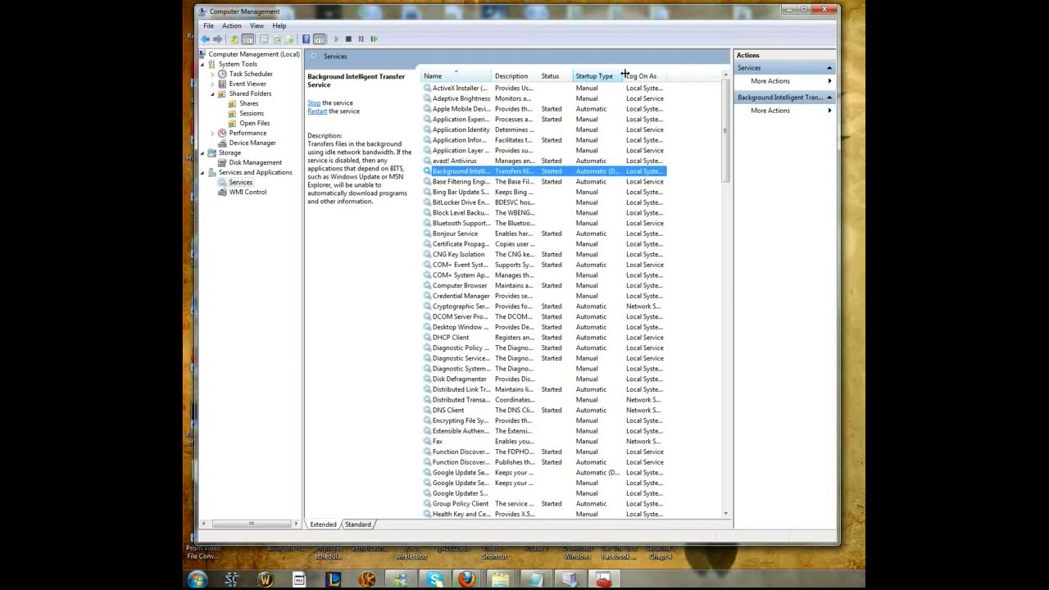
drag(625, 74, 671, 74)
click(597, 161)
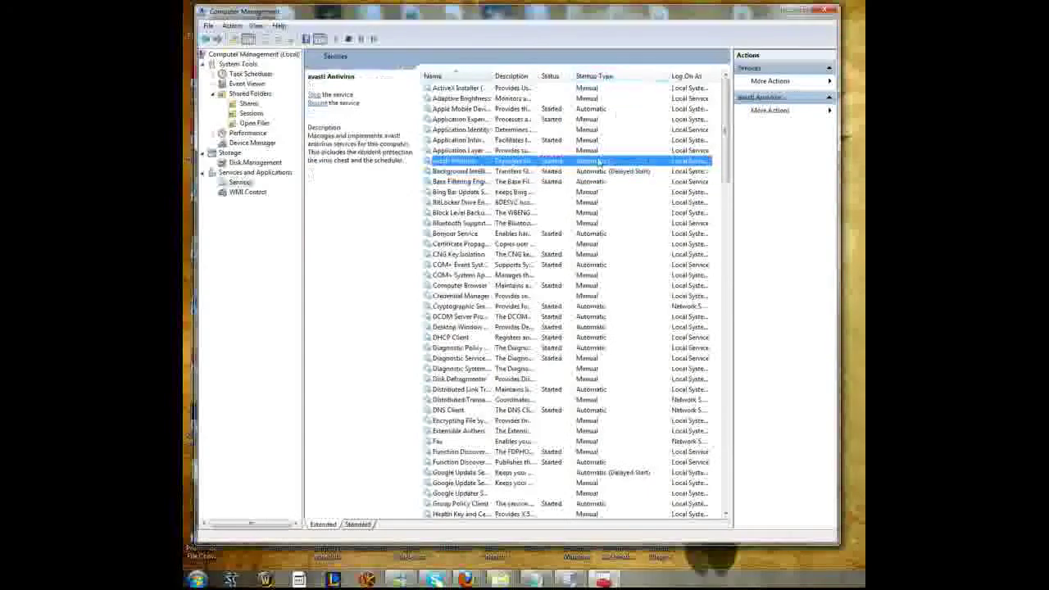
click(595, 151)
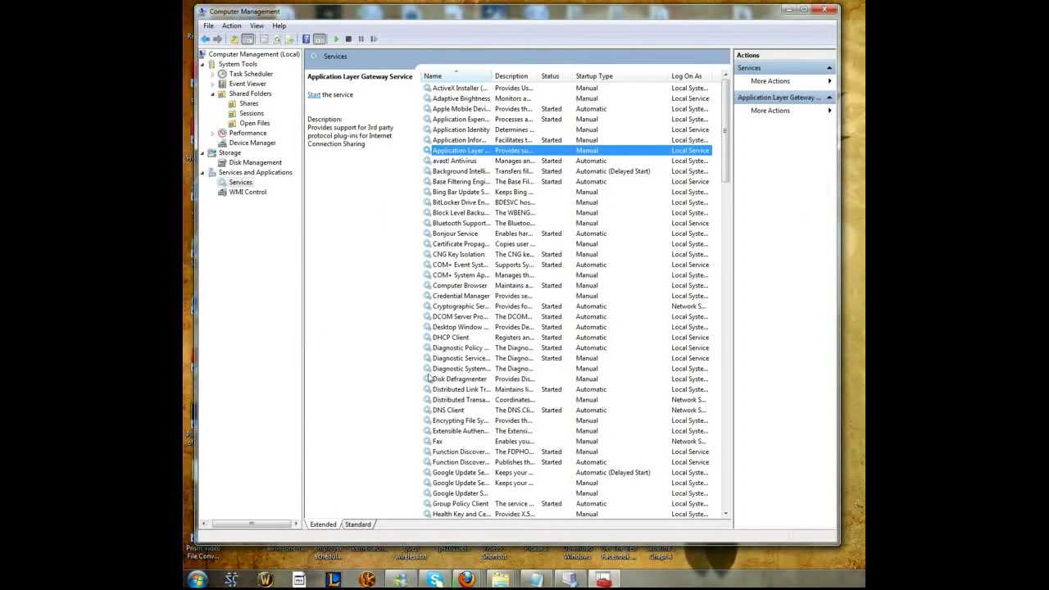
Step: Close the Computer Management console
click(828, 15)
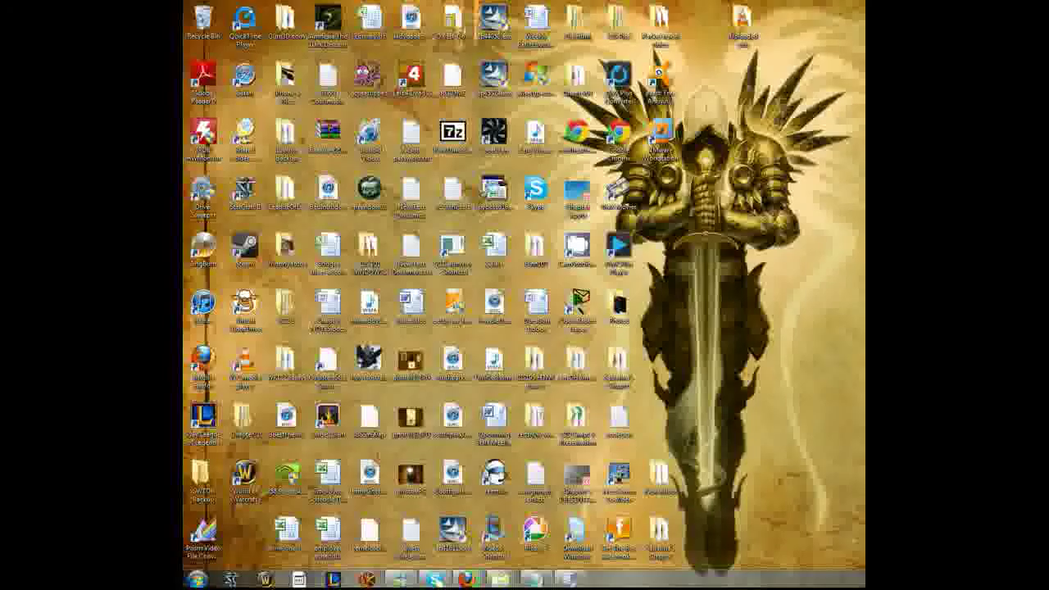